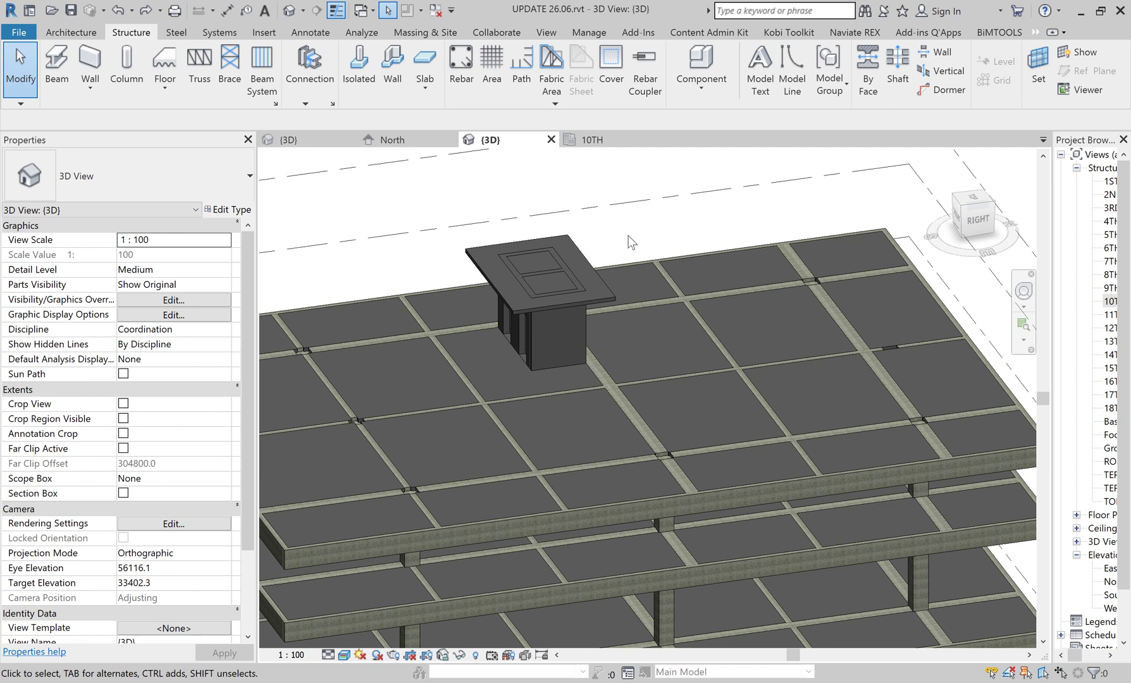
Pan and zoom over the top floor, then box-select the upper storeys and clear that selection.
middle_drag(680, 217, 704, 225)
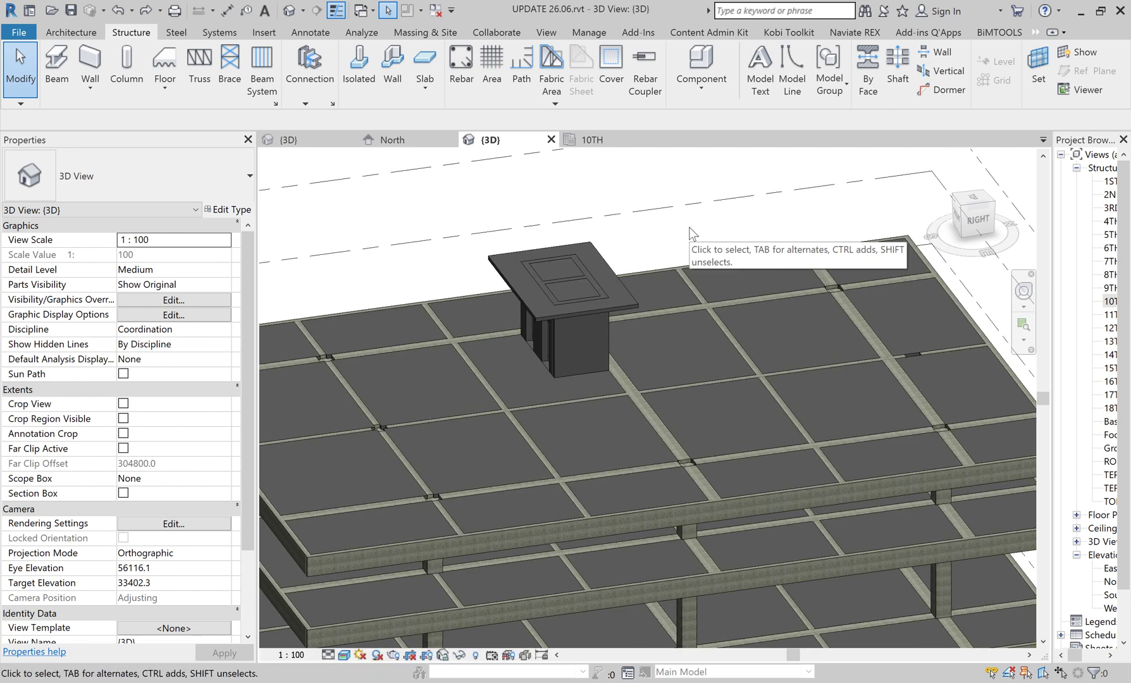
scroll(305, 338, up, 2)
scroll(339, 375, up, 3)
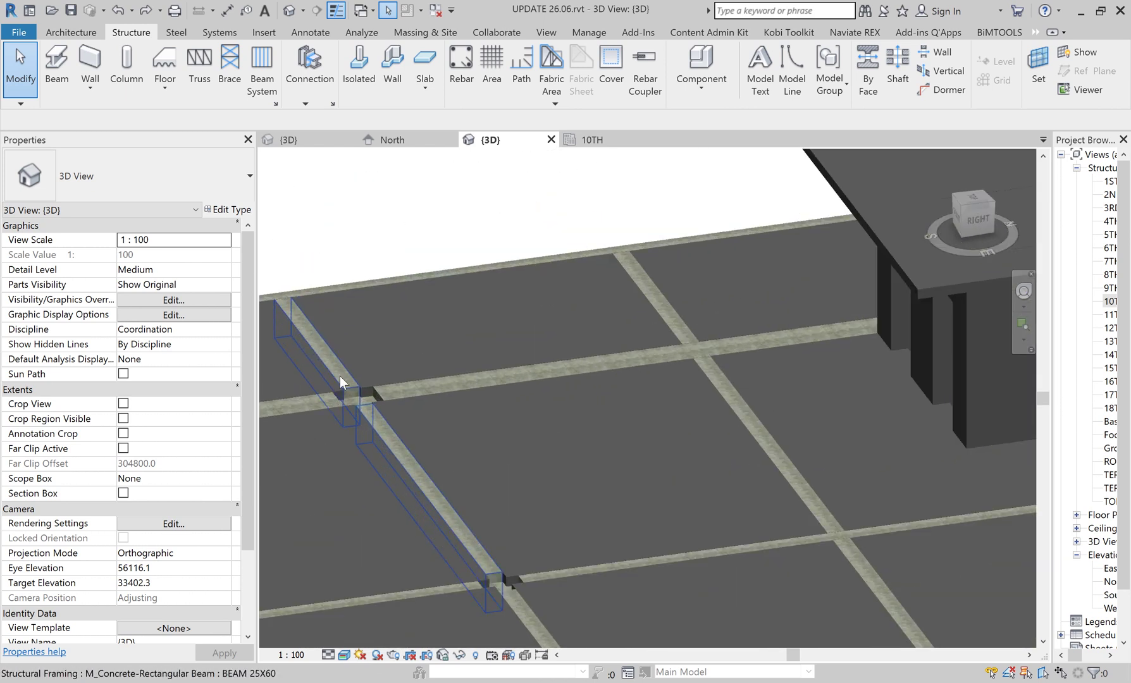
scroll(339, 376, down, 1)
scroll(358, 411, down, 2)
scroll(438, 329, down, 2)
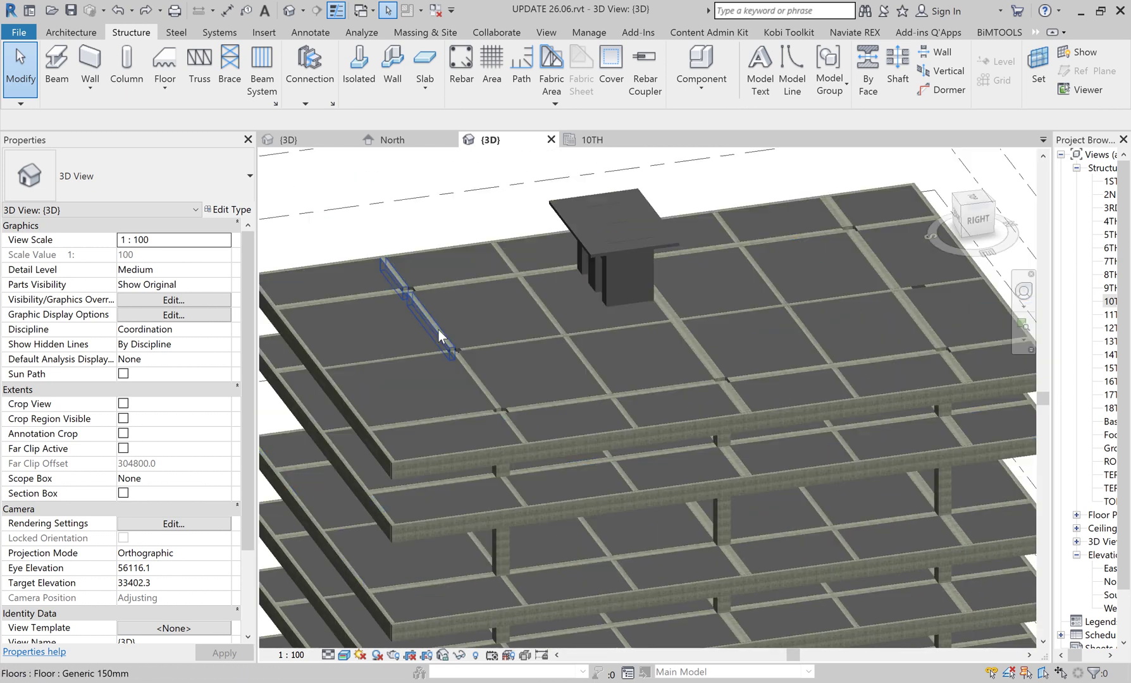
scroll(438, 330, down, 3)
mouse_move(299, 189)
mouse_down()
mouse_move(811, 394)
mouse_move(861, 402)
mouse_up()
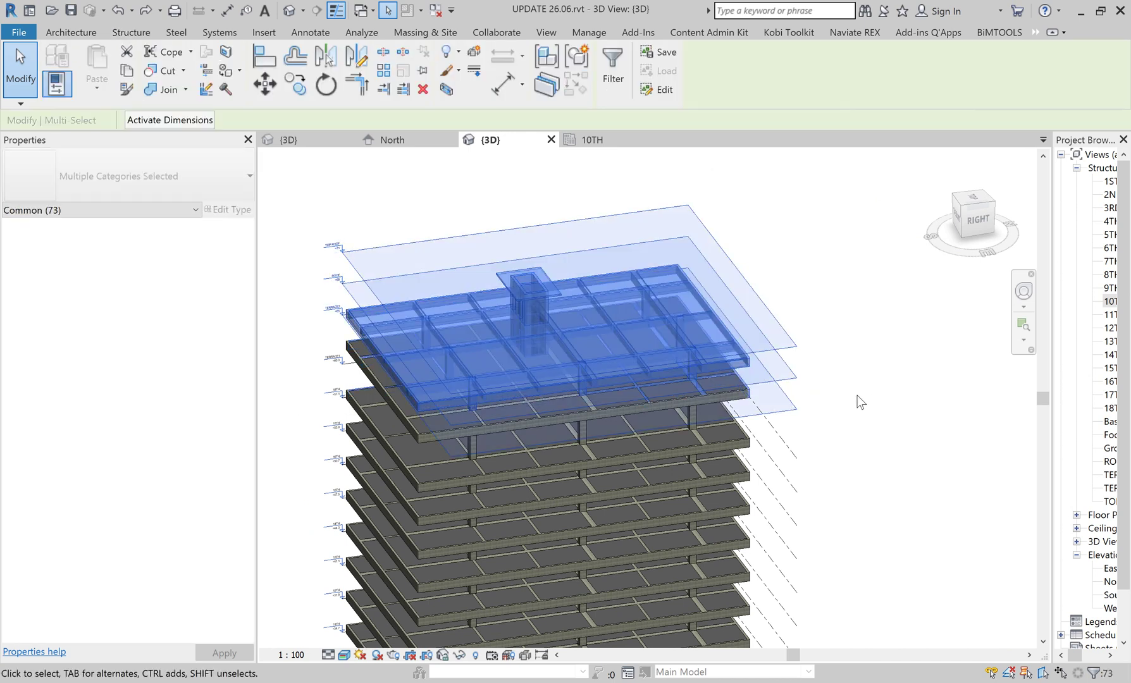
key(Delete)
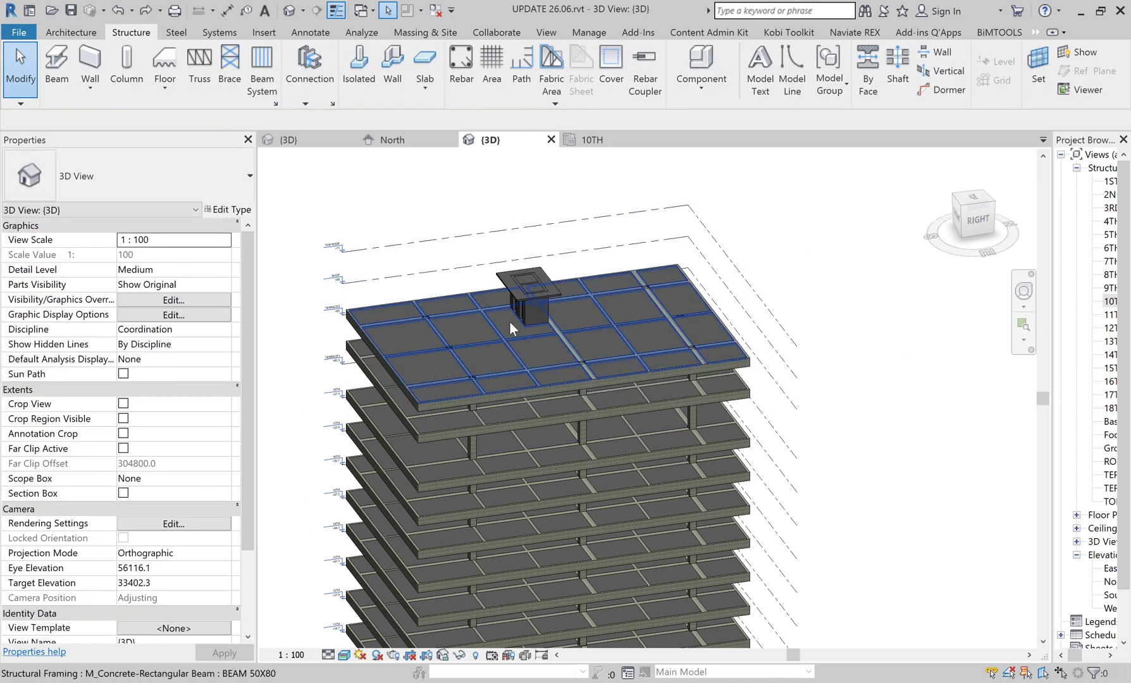
Zoom and pan along the beam grid to centre a beam intersection in the view.
scroll(405, 316, up, 3)
scroll(399, 311, up, 3)
scroll(392, 302, up, 2)
scroll(433, 352, up, 2)
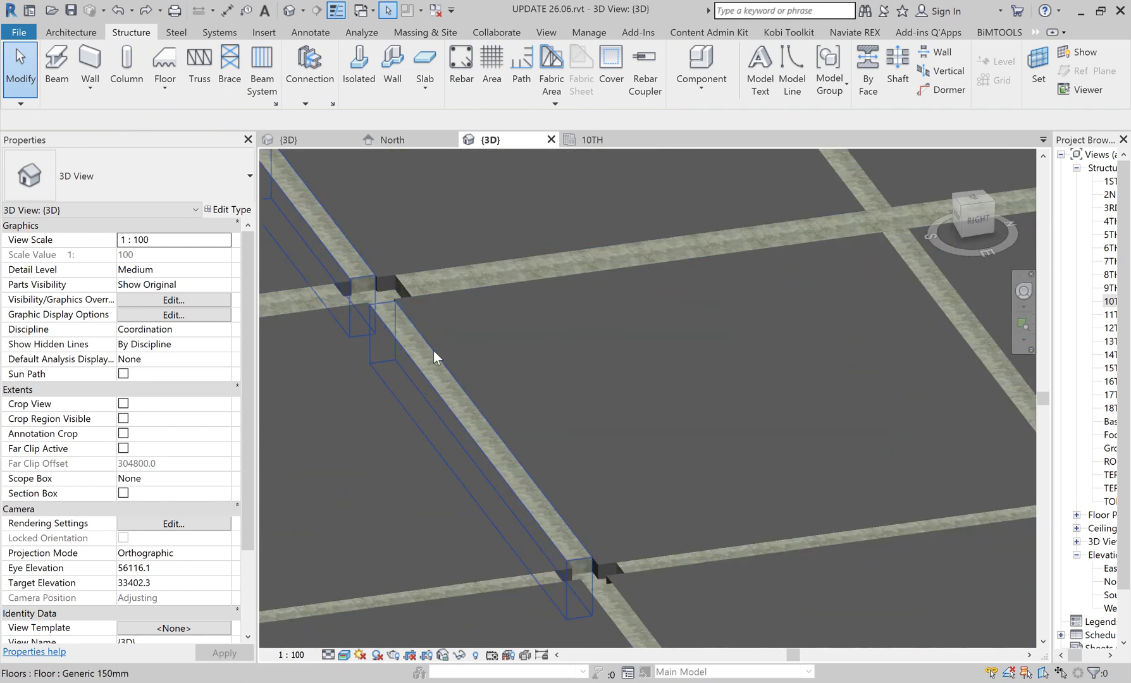
middle_drag(500, 357, 554, 445)
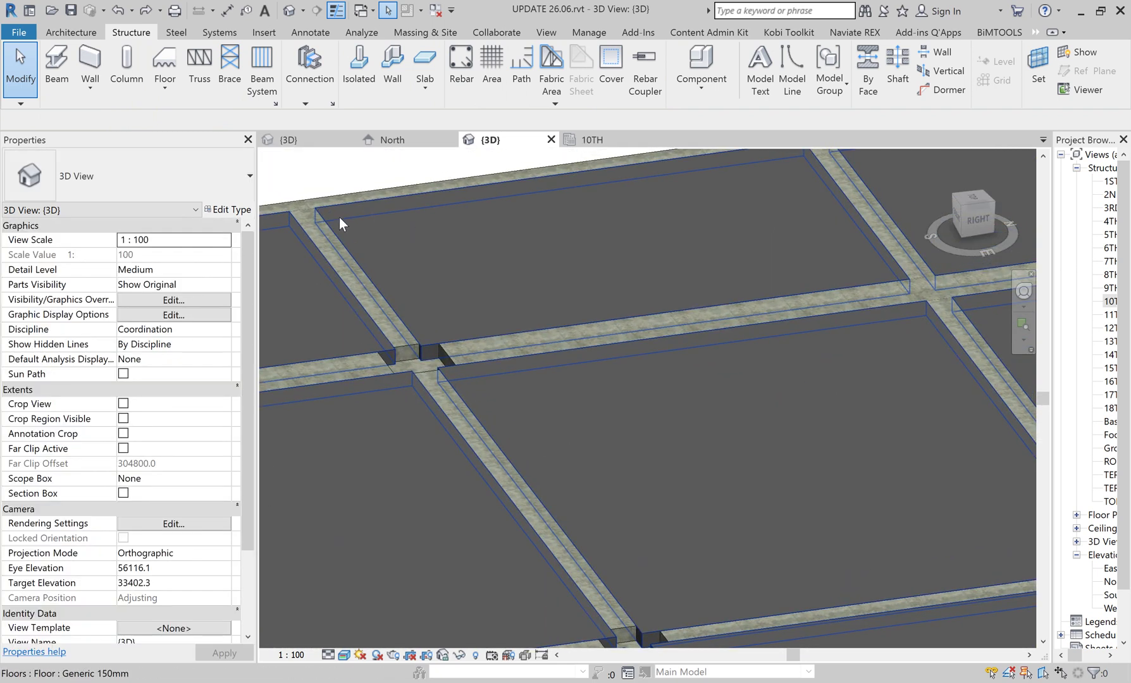
scroll(399, 341, up, 2)
middle_drag(394, 339, 505, 221)
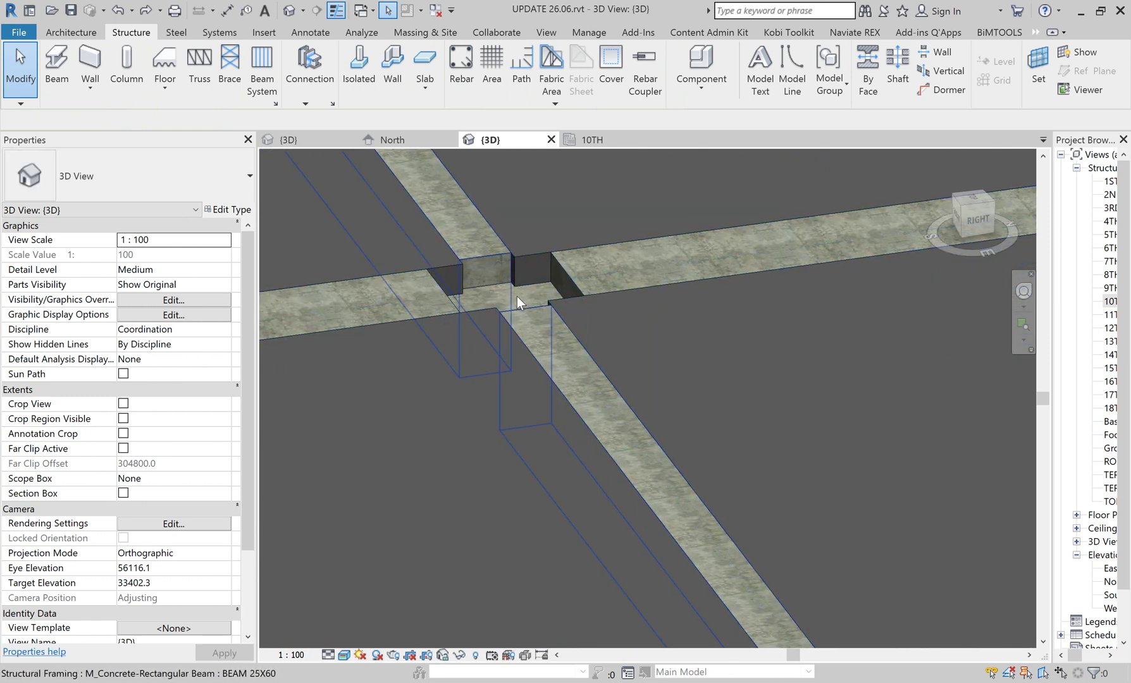
scroll(517, 296, down, 3)
scroll(533, 293, up, 2)
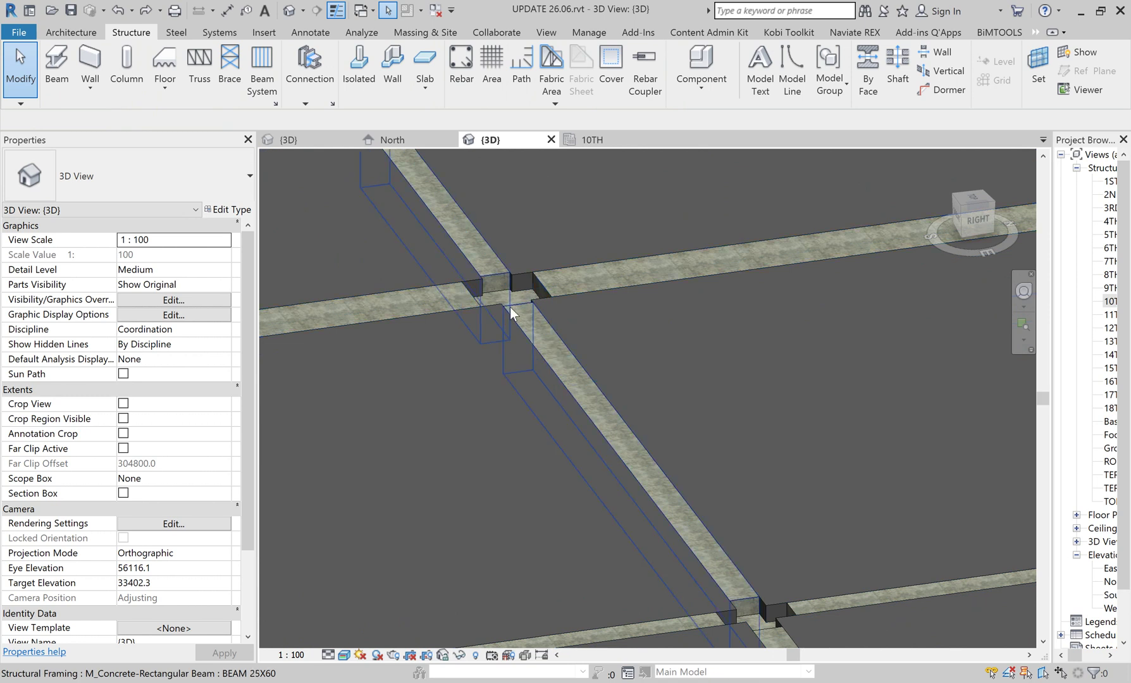
scroll(508, 323, down, 3)
scroll(507, 283, up, 2)
scroll(519, 323, up, 2)
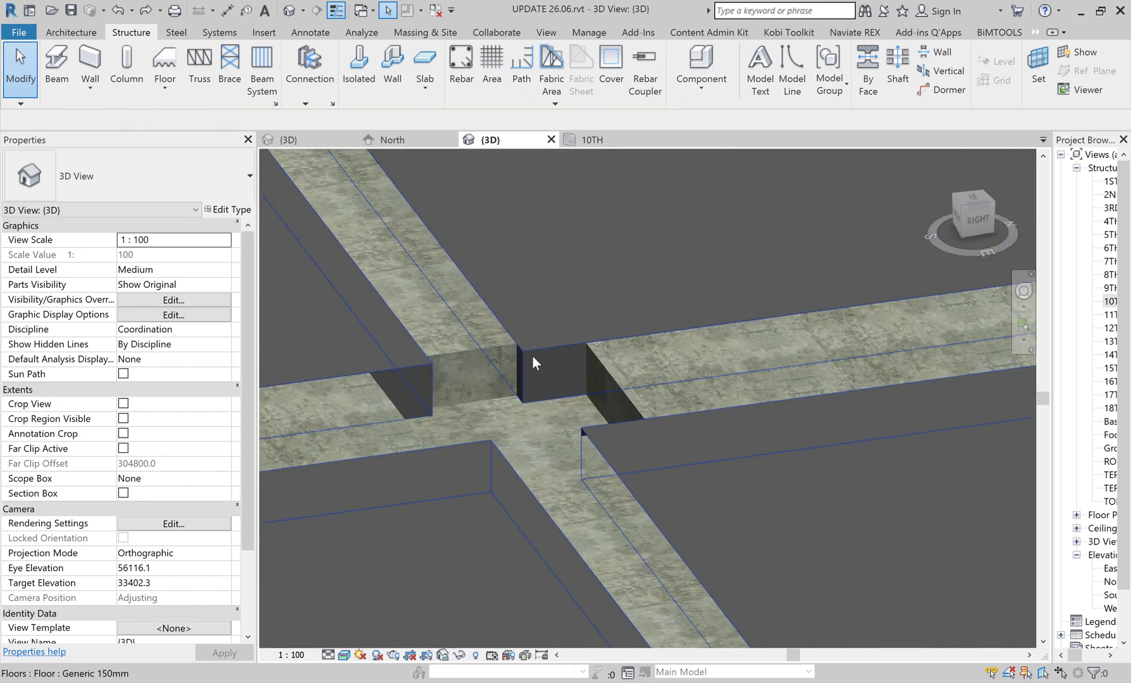
mouse_move(491, 391)
middle_down()
mouse_move(560, 410)
mouse_move(601, 347)
middle_up()
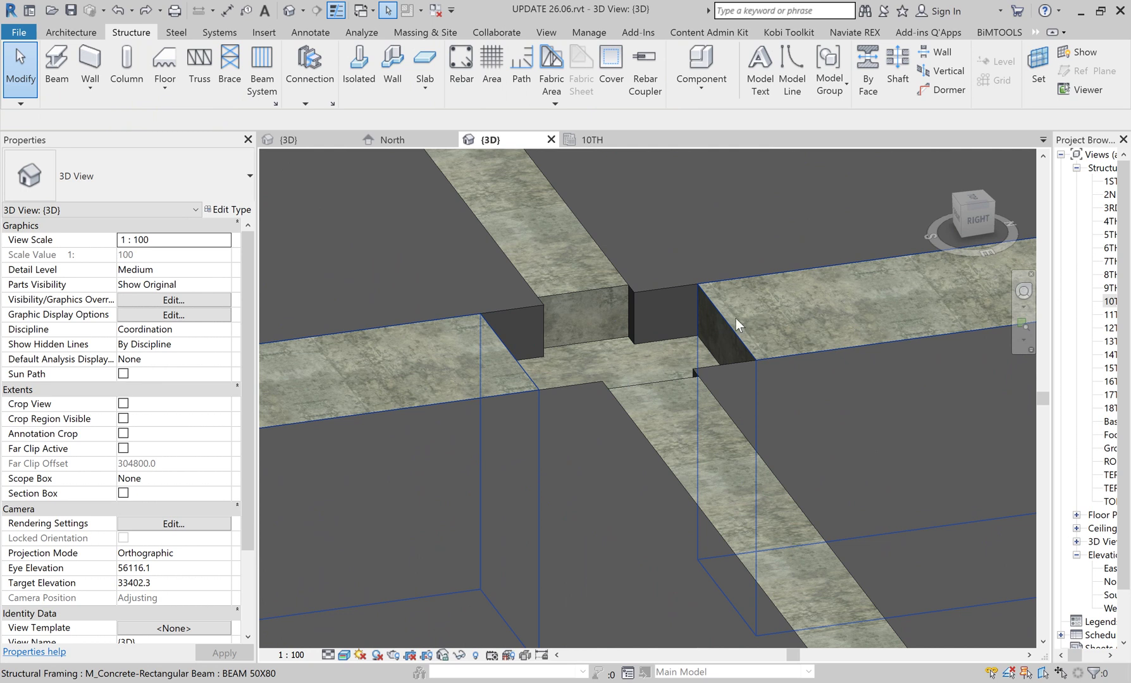
scroll(627, 377, down, 2)
scroll(627, 376, down, 3)
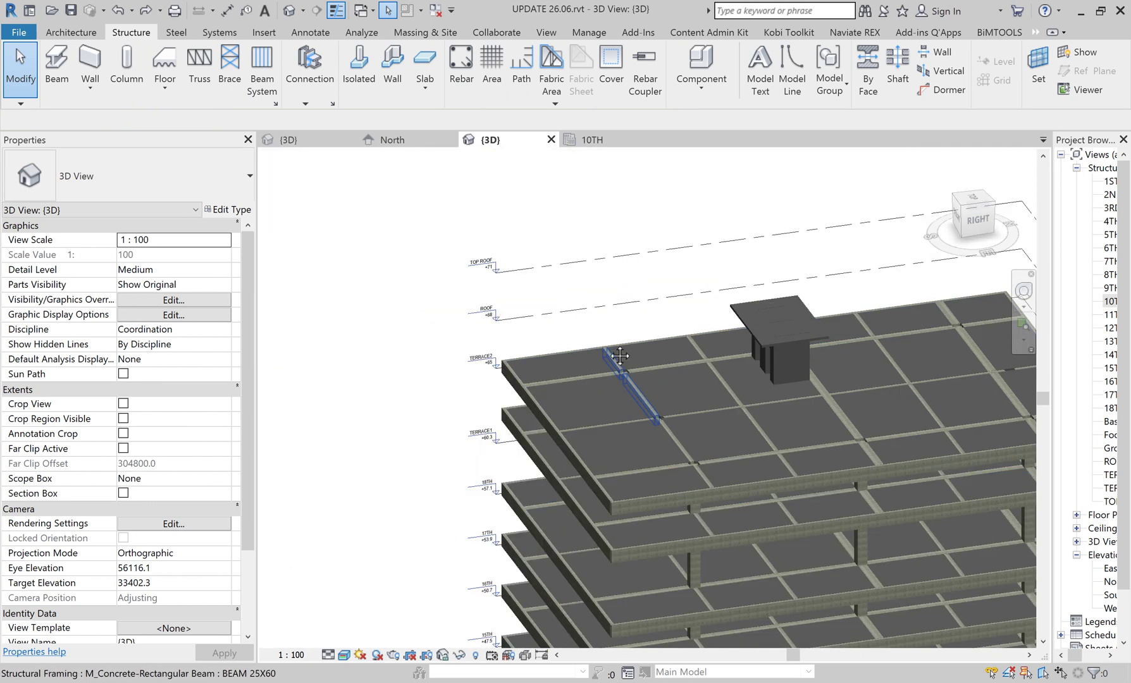
scroll(553, 316, up, 2)
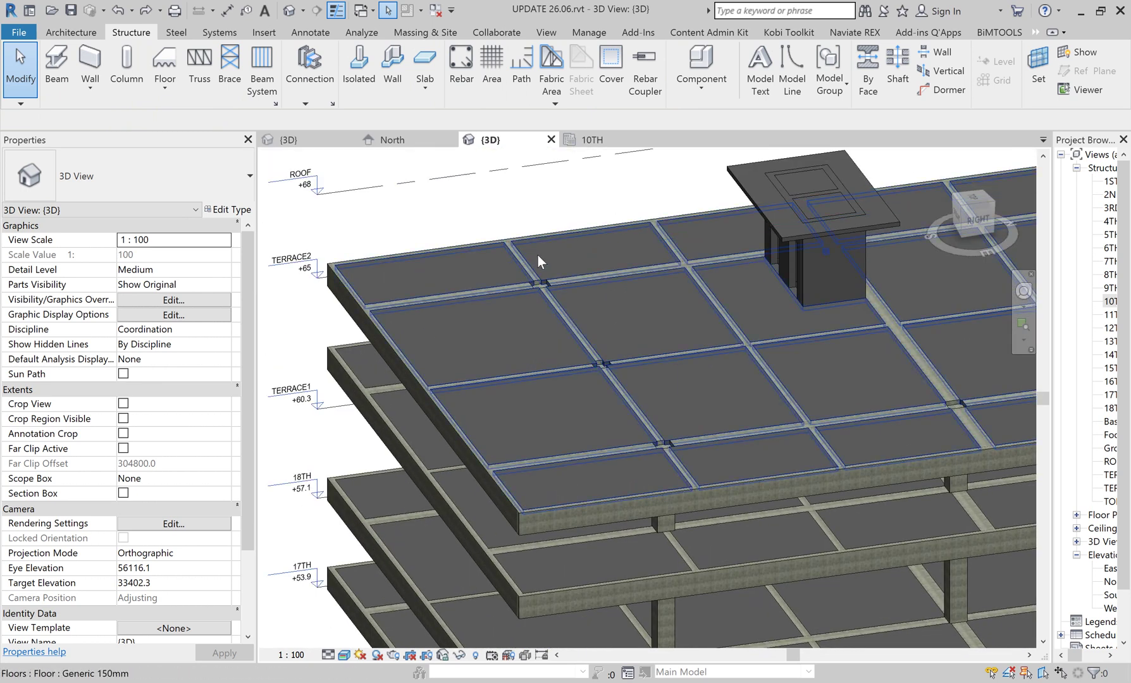
scroll(354, 293, up, 2)
scroll(344, 315, up, 2)
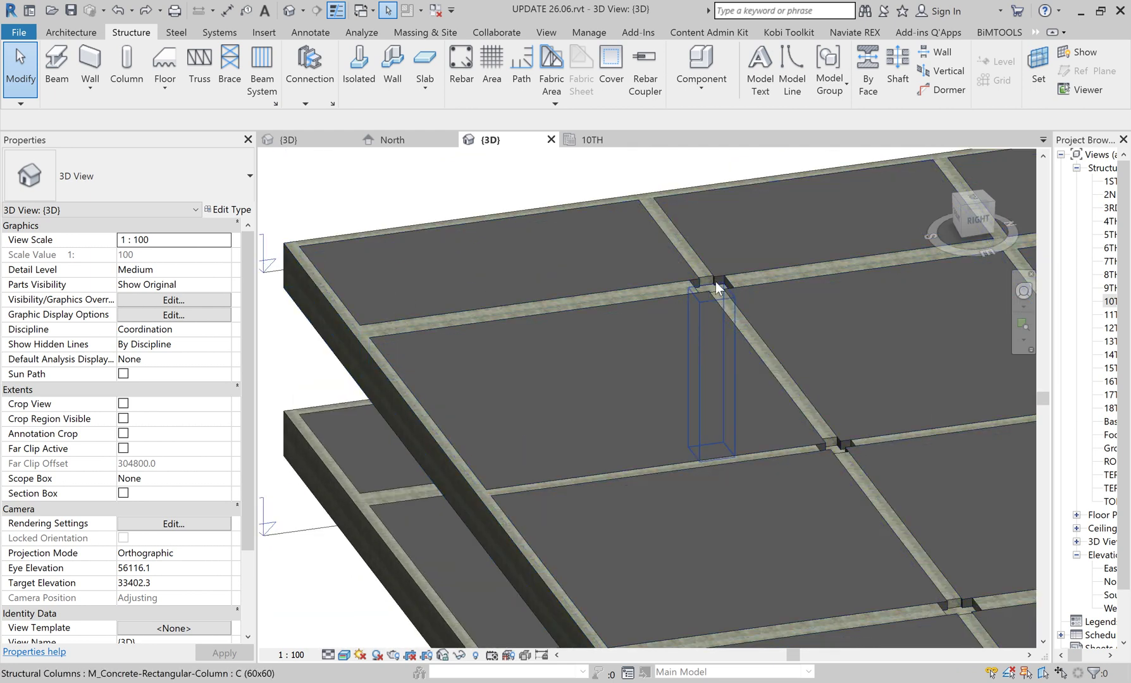
Select the roof floor slab, then deselect it.
click(669, 245)
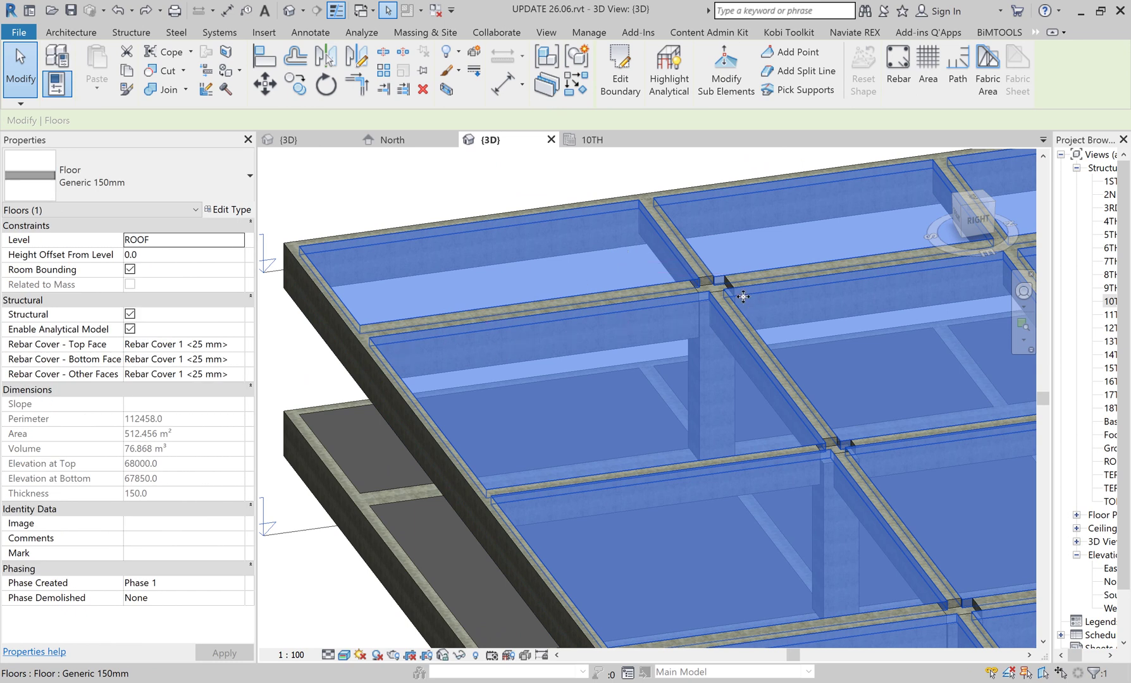
click(444, 189)
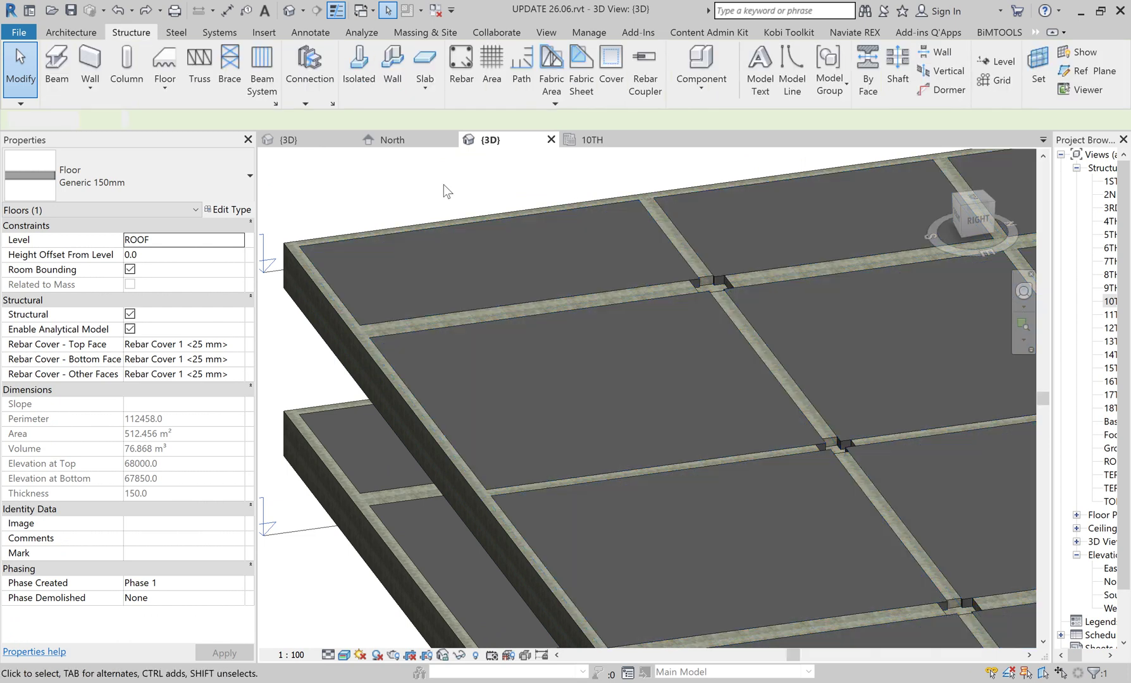
scroll(605, 372, down, 3)
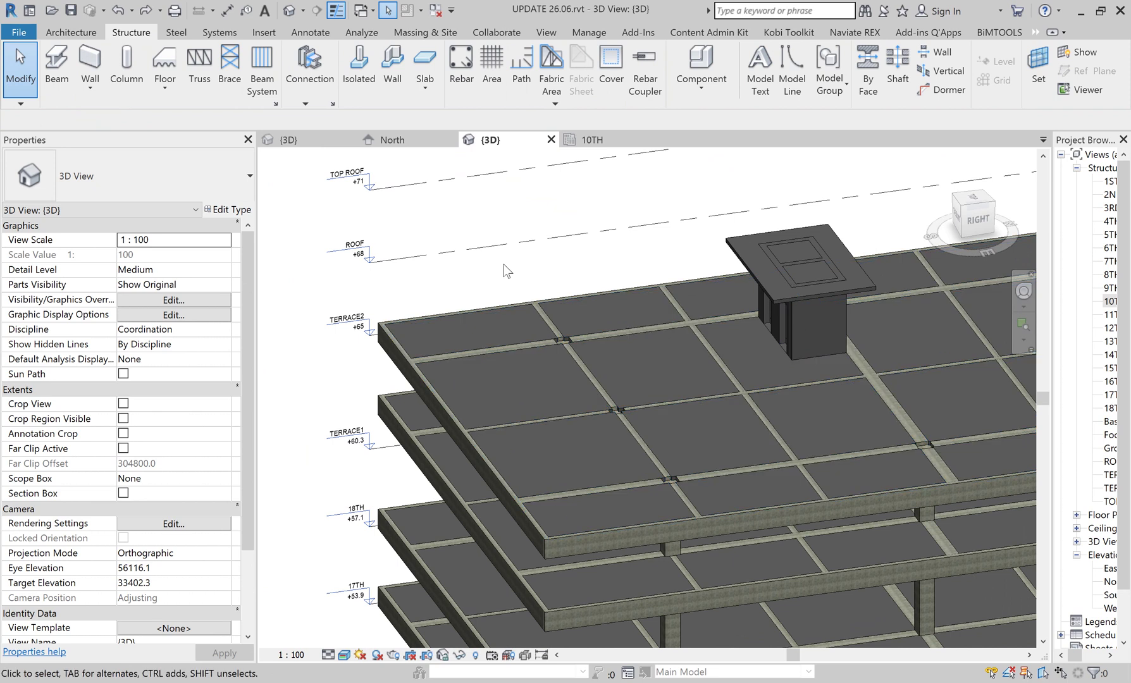
scroll(497, 338, up, 2)
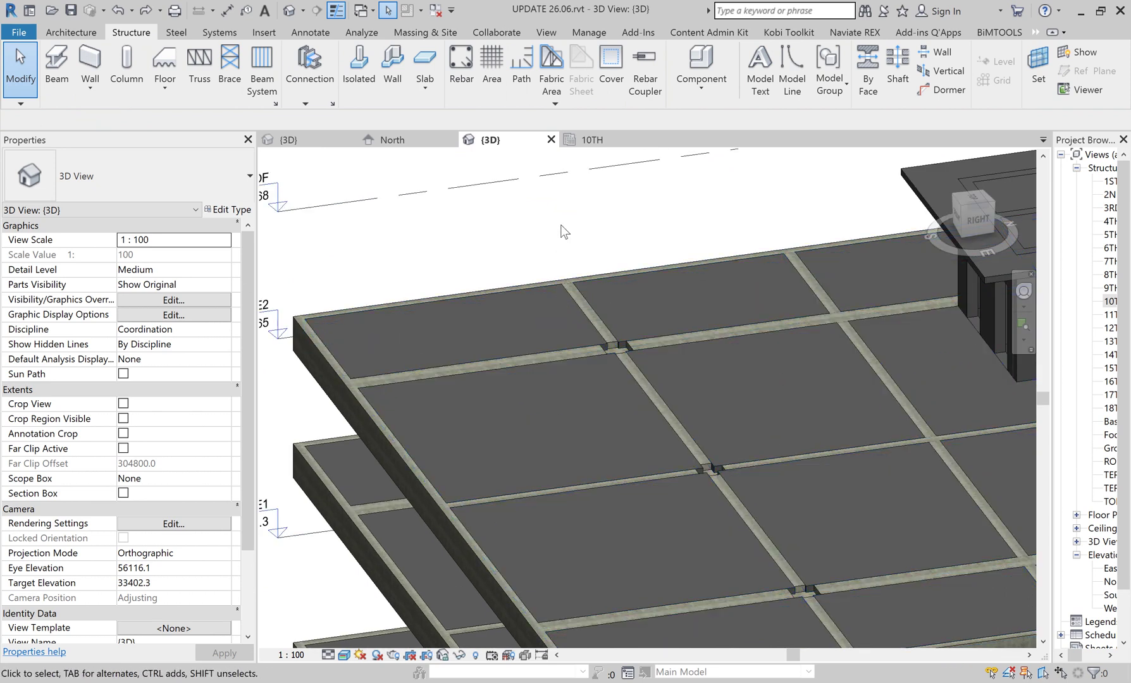
Run Unjoin Geometry on the roof floor slab.
click(537, 323)
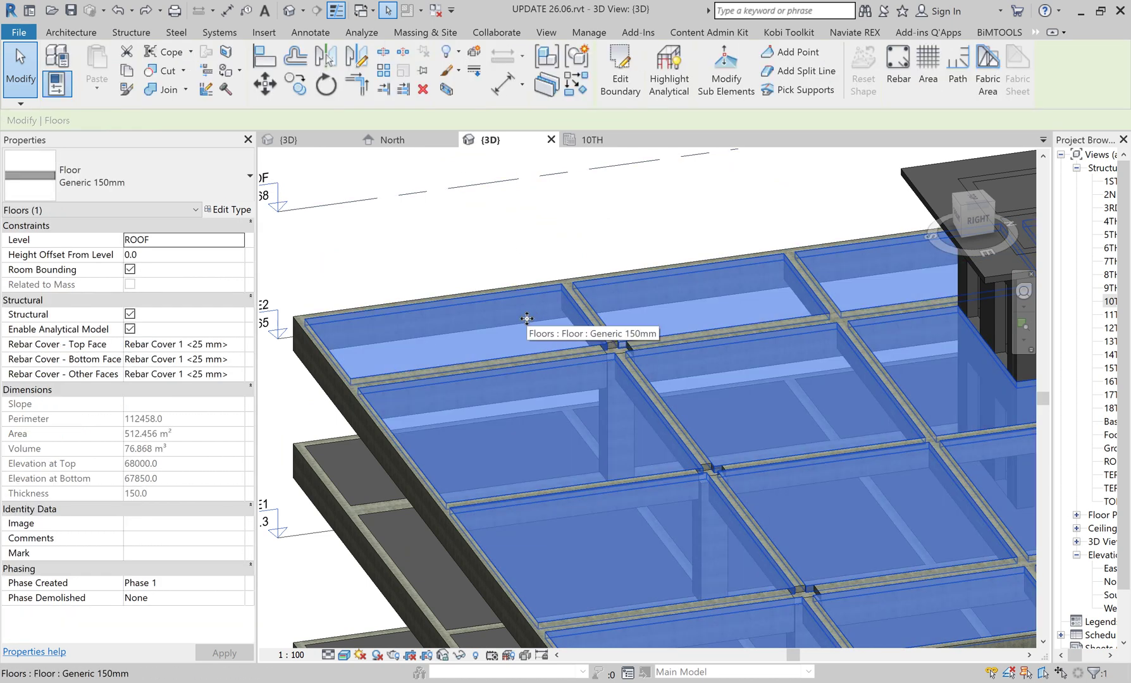
click(186, 90)
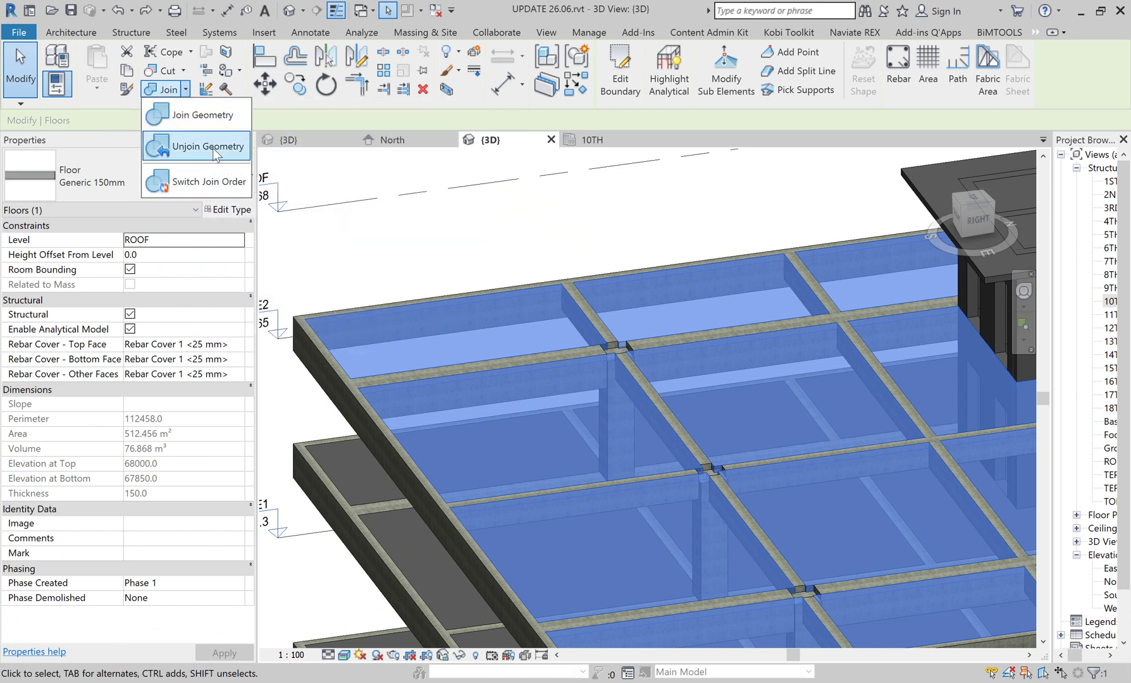
click(213, 149)
click(512, 309)
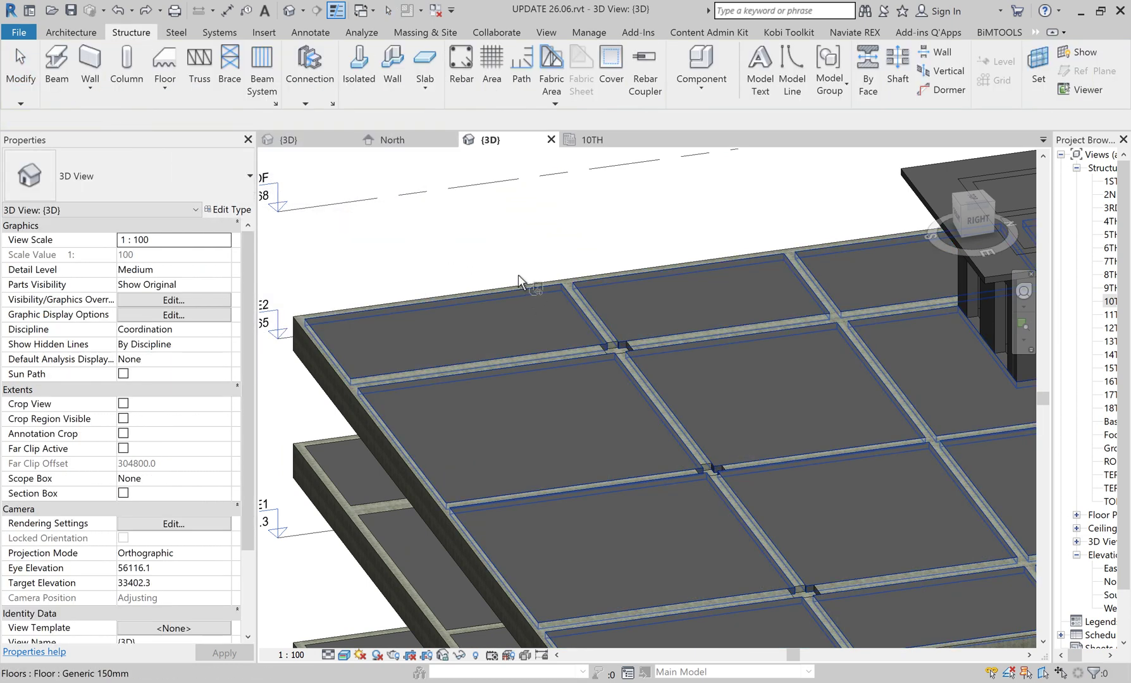
Cancel the running command twice from the 3D view's context menu.
right_click(501, 249)
click(518, 253)
right_click(423, 224)
click(483, 234)
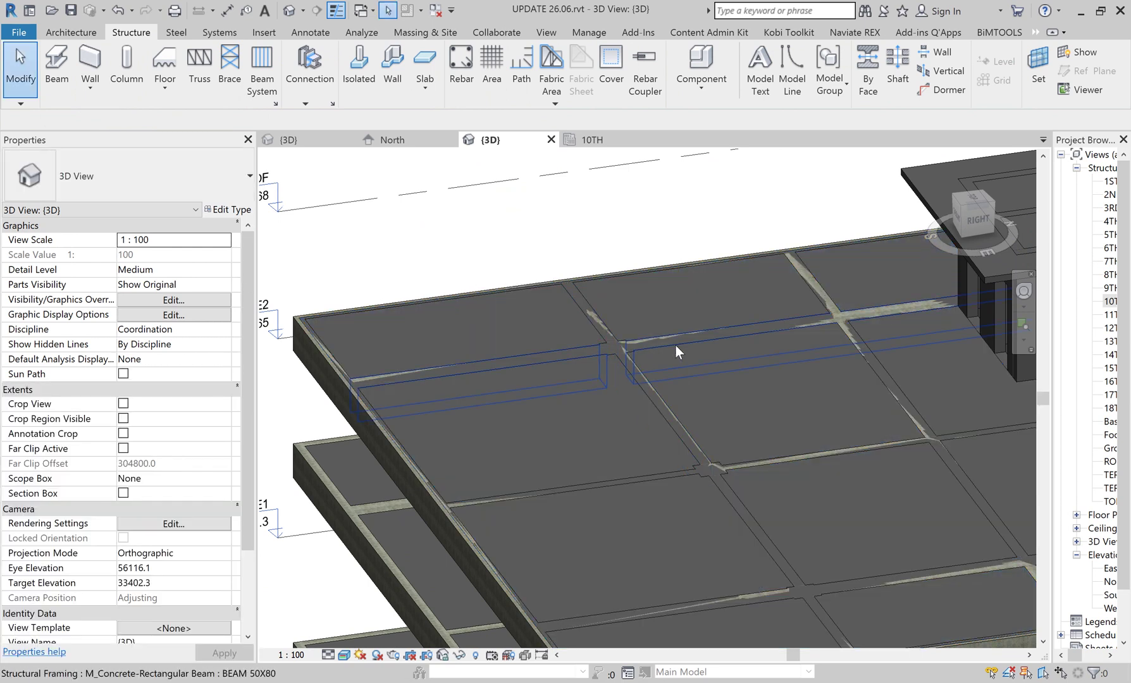
Orbit around the whole building and select the Generic 150mm roof floor slab.
scroll(664, 360, down, 5)
scroll(424, 298, down, 3)
shift+middle_drag(499, 321, 451, 330)
scroll(451, 329, up, 3)
scroll(529, 276, up, 2)
click(589, 251)
Orbit, tilt and zoom to inspect the beams beneath the roof slab.
mouse_move(599, 253)
shift+middle_down()
mouse_move(631, 285)
mouse_move(612, 273)
shift+middle_up()
scroll(518, 283, up, 1)
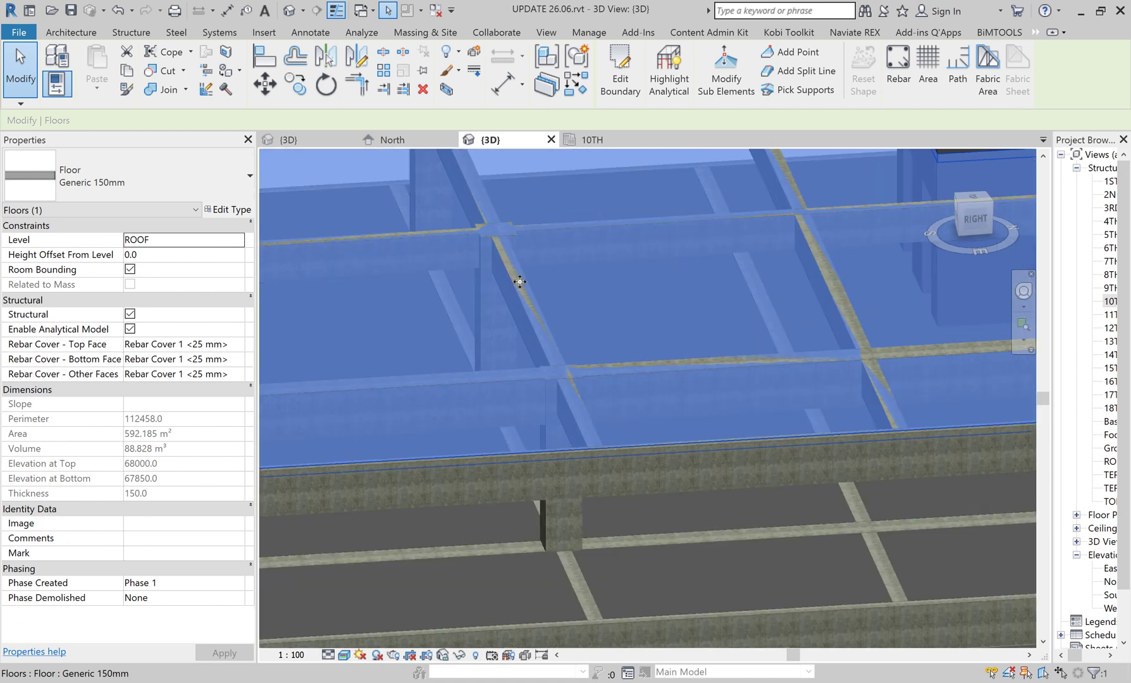
scroll(528, 283, up, 2)
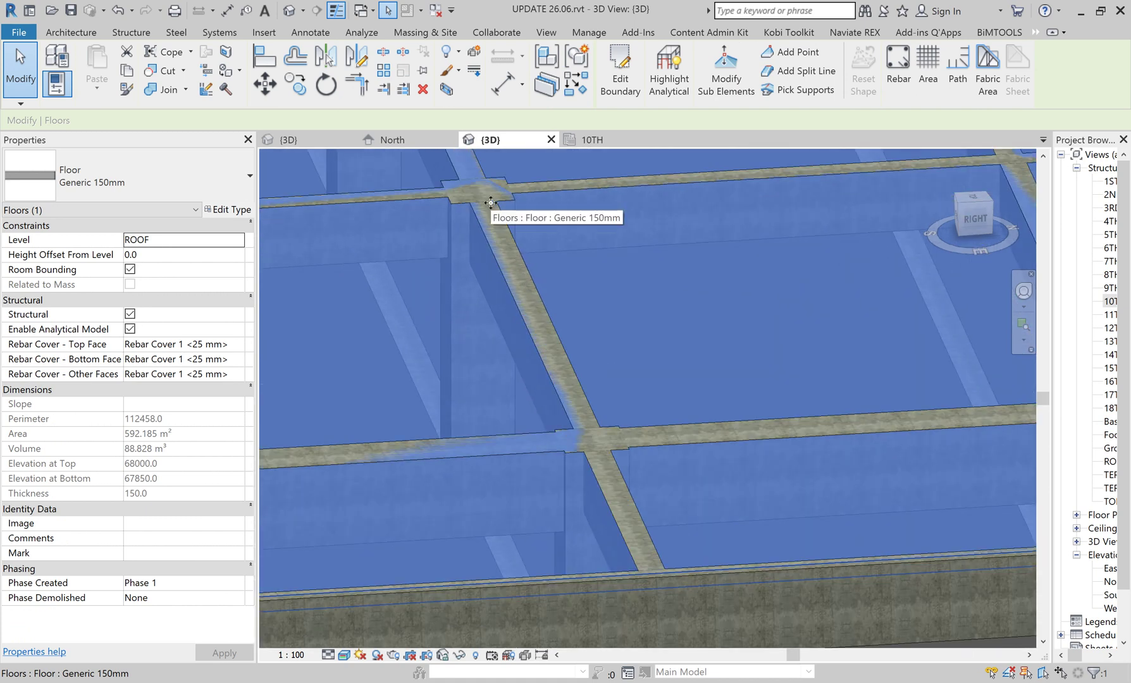
shift+middle_drag(599, 265, 591, 315)
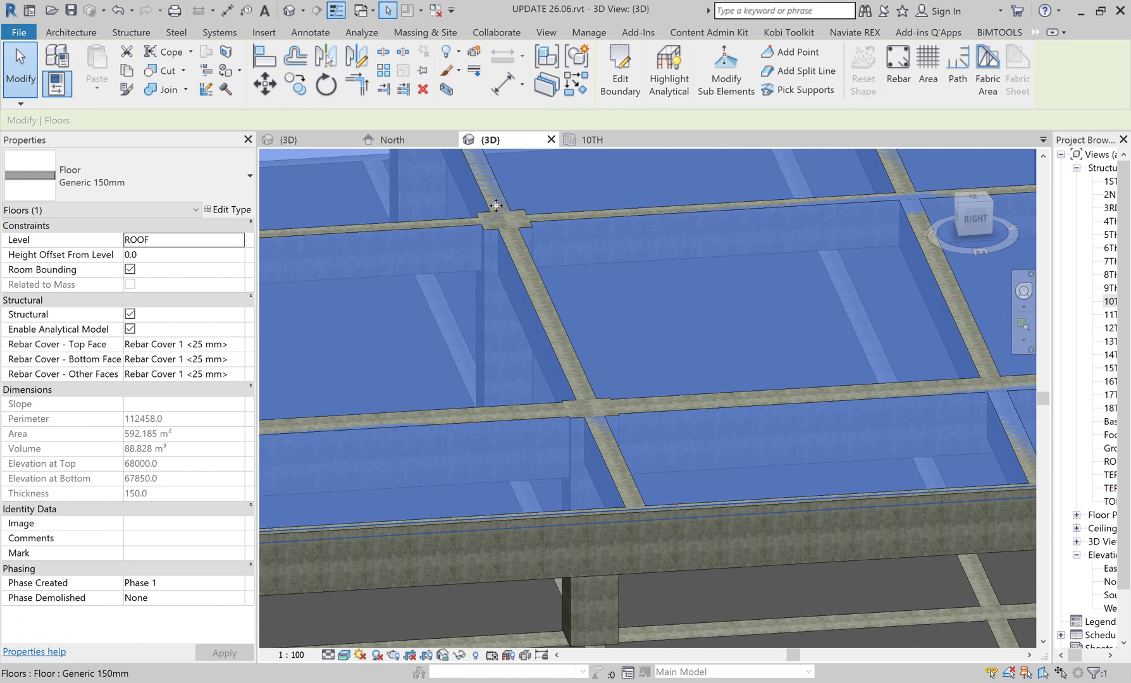
scroll(518, 278, down, 1)
scroll(517, 311, down, 2)
scroll(536, 290, down, 4)
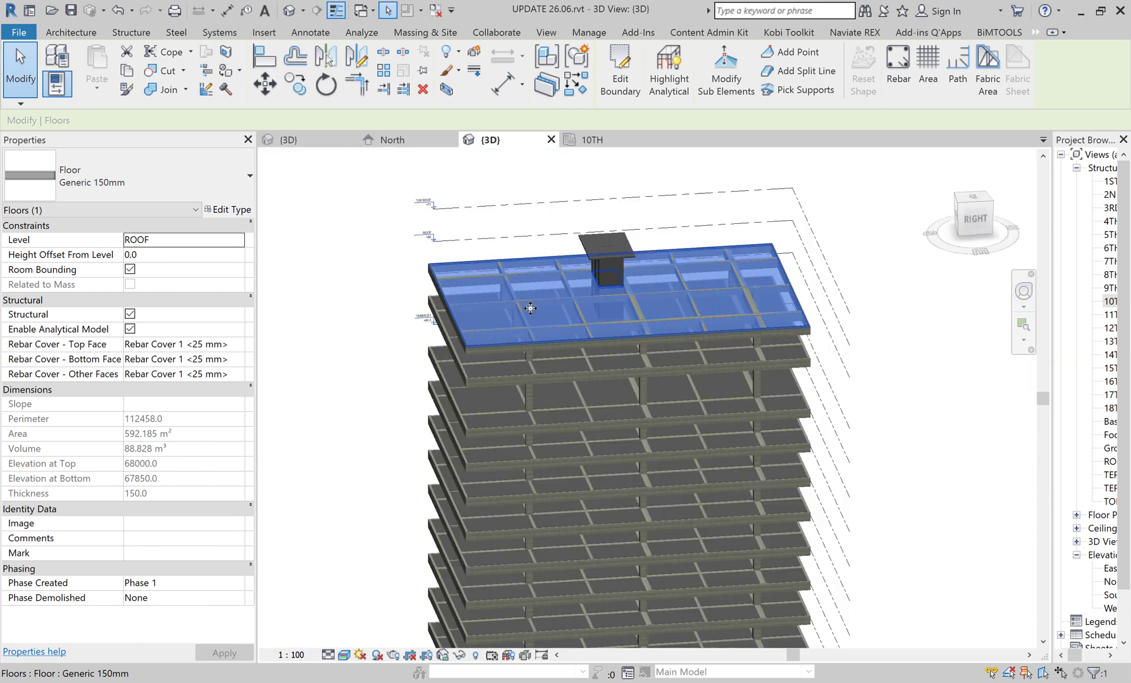
mouse_move(539, 292)
shift+middle_down()
mouse_move(532, 260)
mouse_move(557, 261)
mouse_move(608, 299)
mouse_move(565, 294)
shift+middle_up()
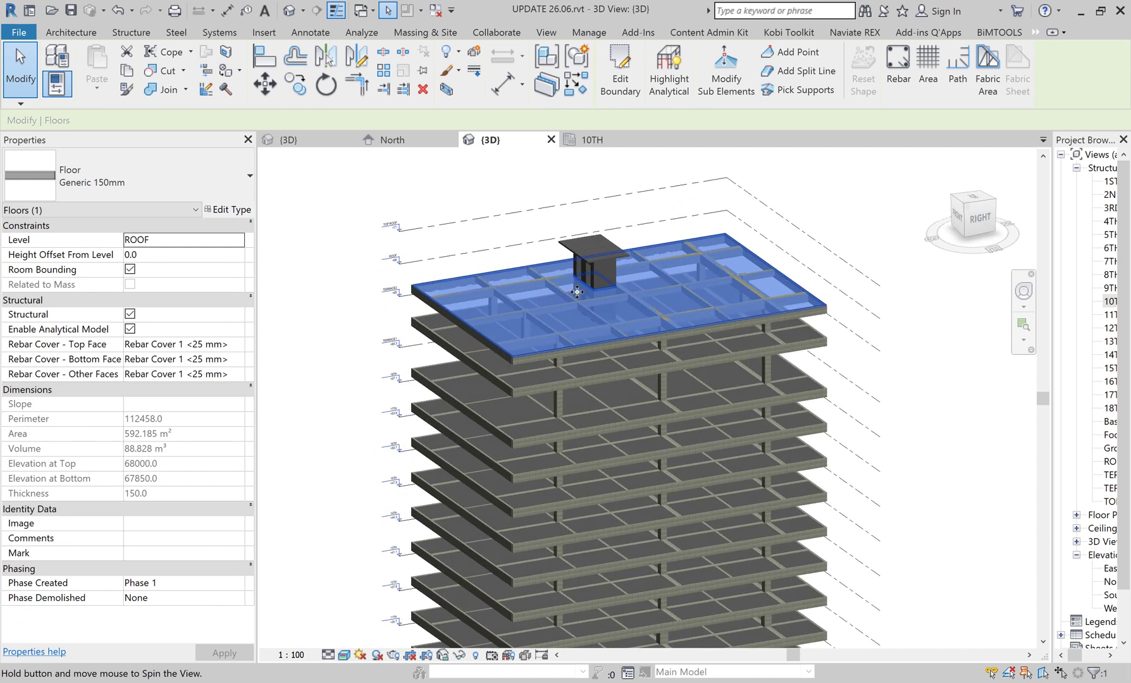
Start Join Geometry and pick the top roof slab as the first element.
click(185, 90)
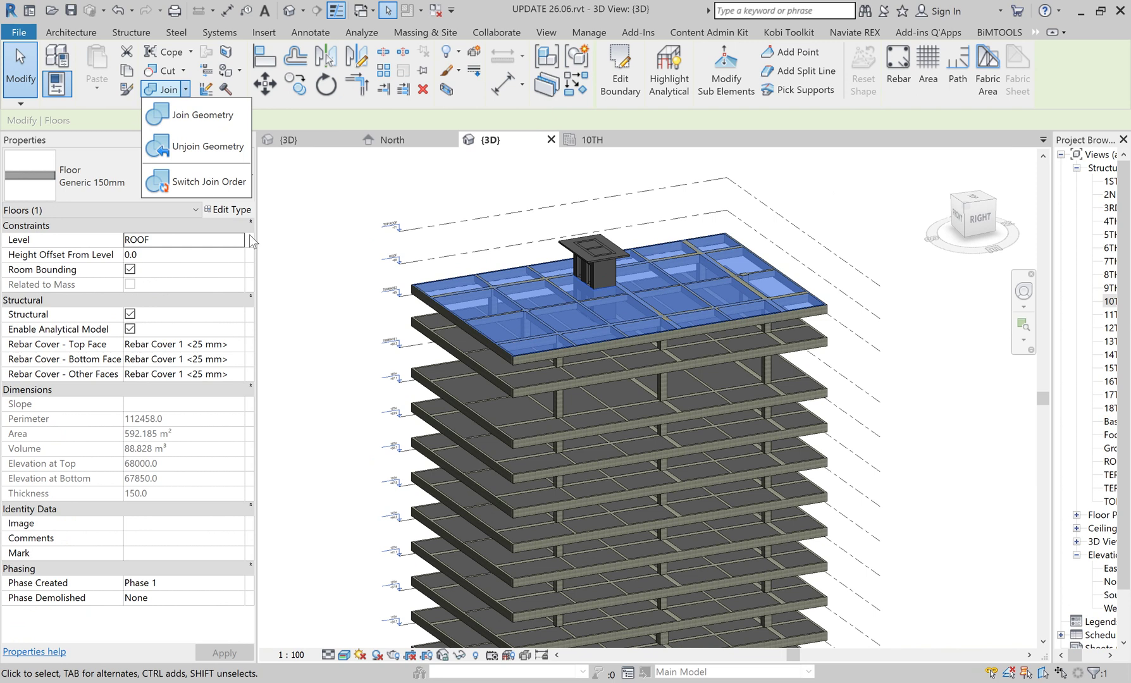
click(202, 115)
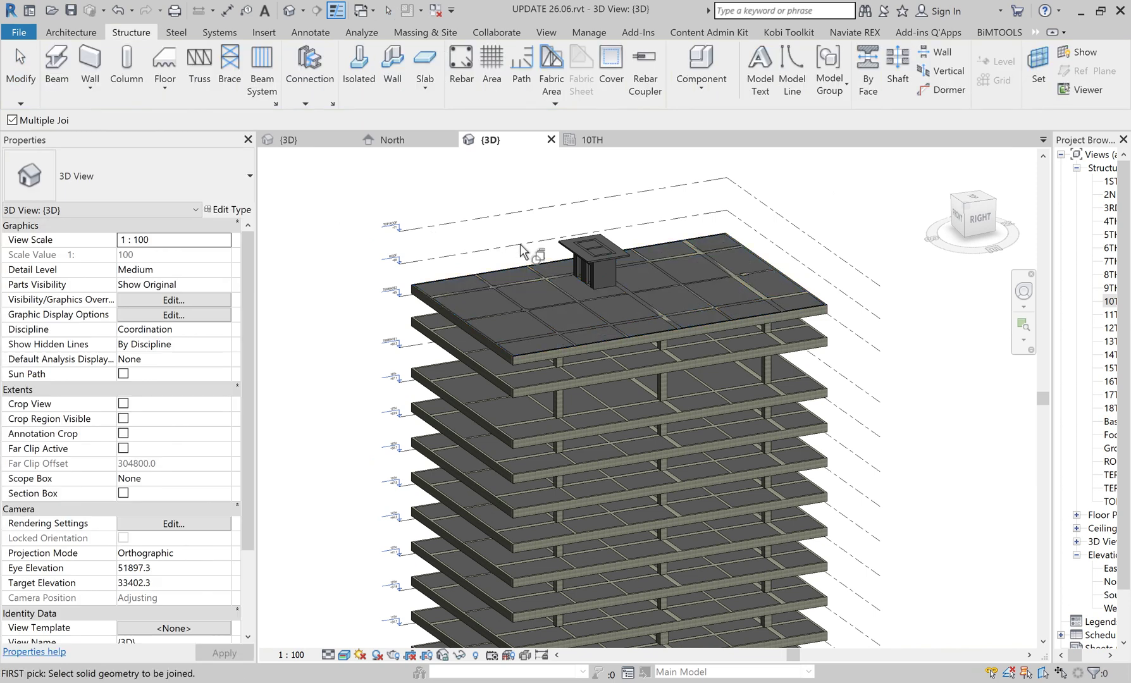
scroll(523, 251, up, 3)
click(484, 351)
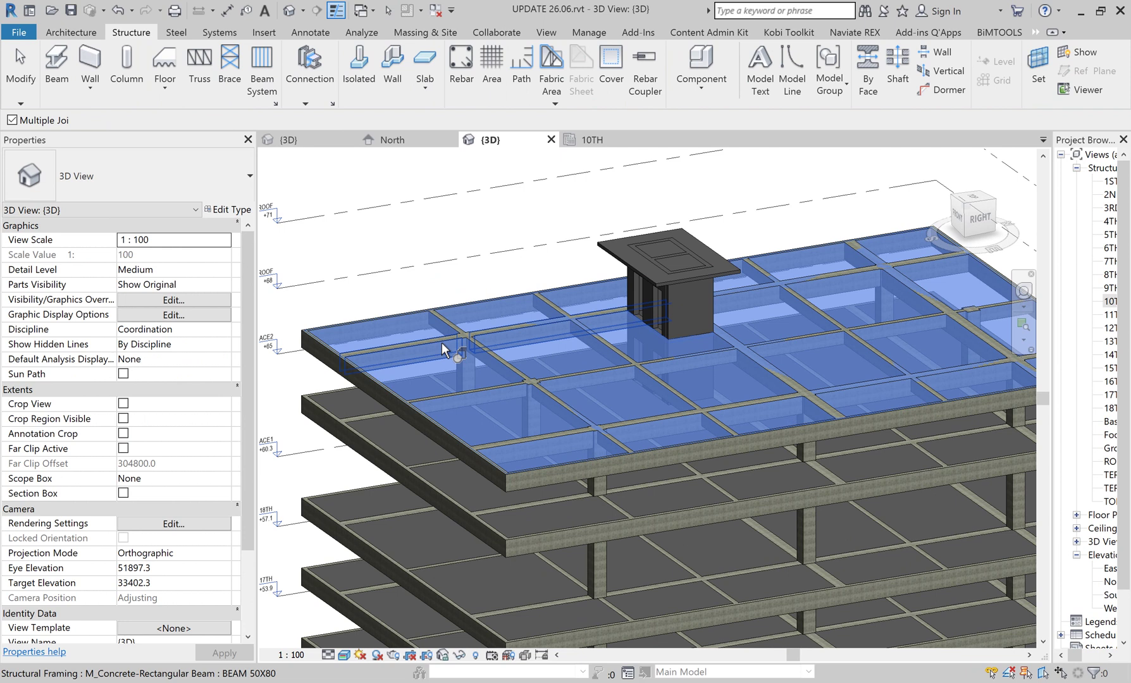
scroll(518, 308, up, 2)
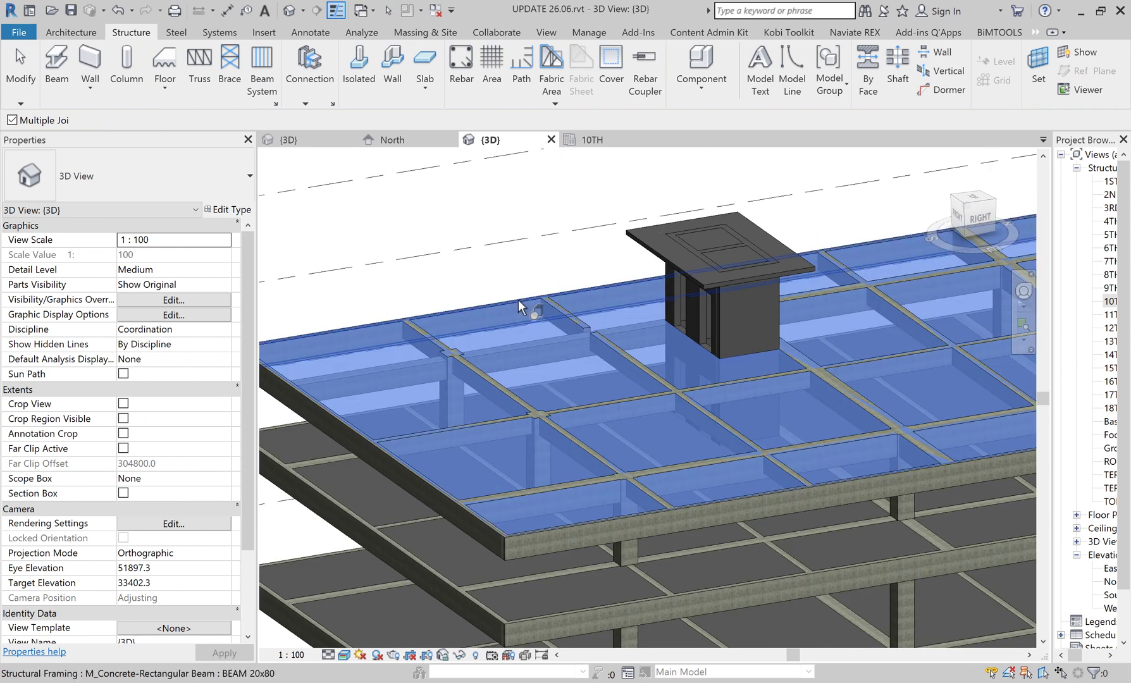
scroll(519, 308, down, 2)
click(507, 361)
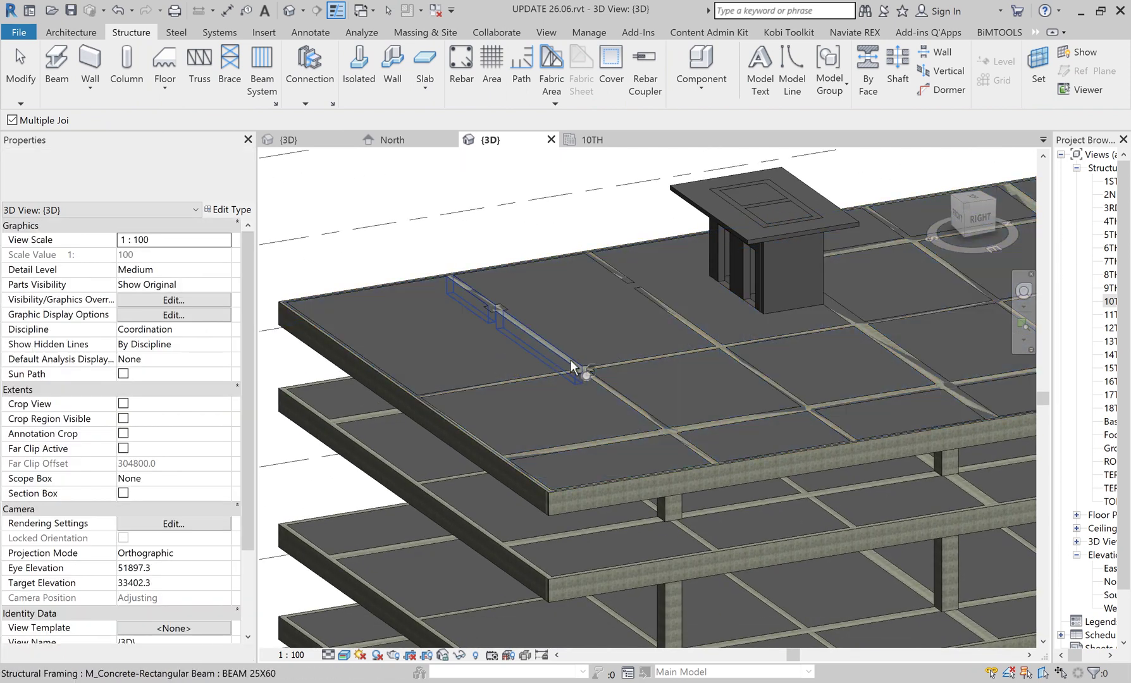
click(496, 314)
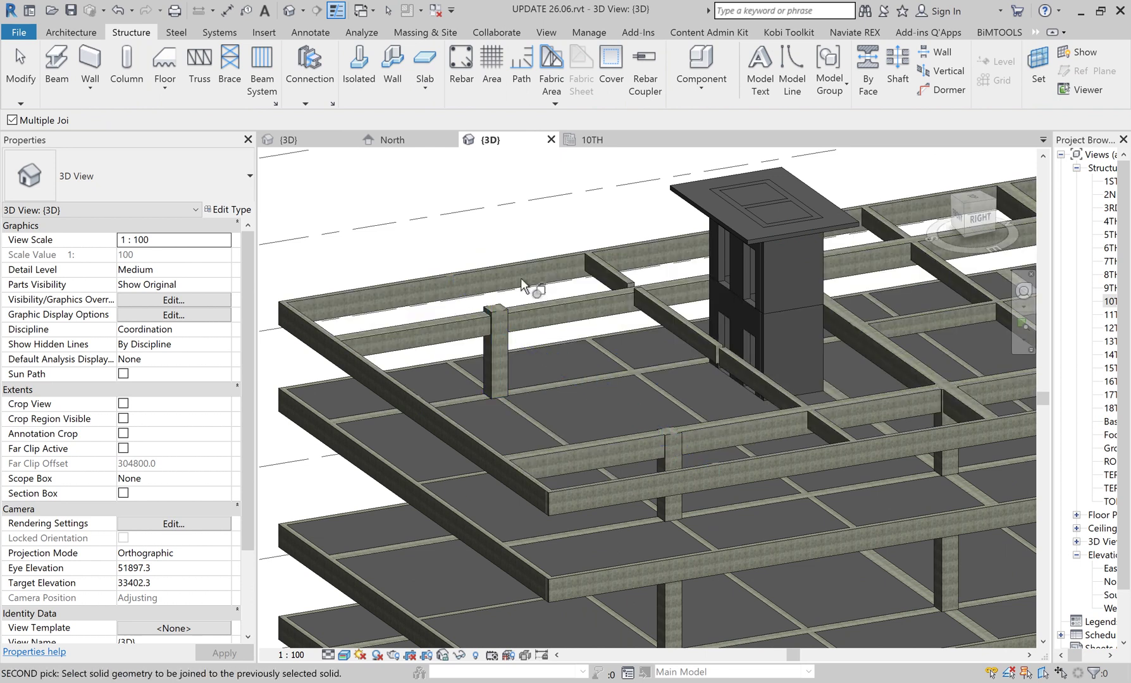
Join two roof beams to the slab and end the join command.
click(539, 325)
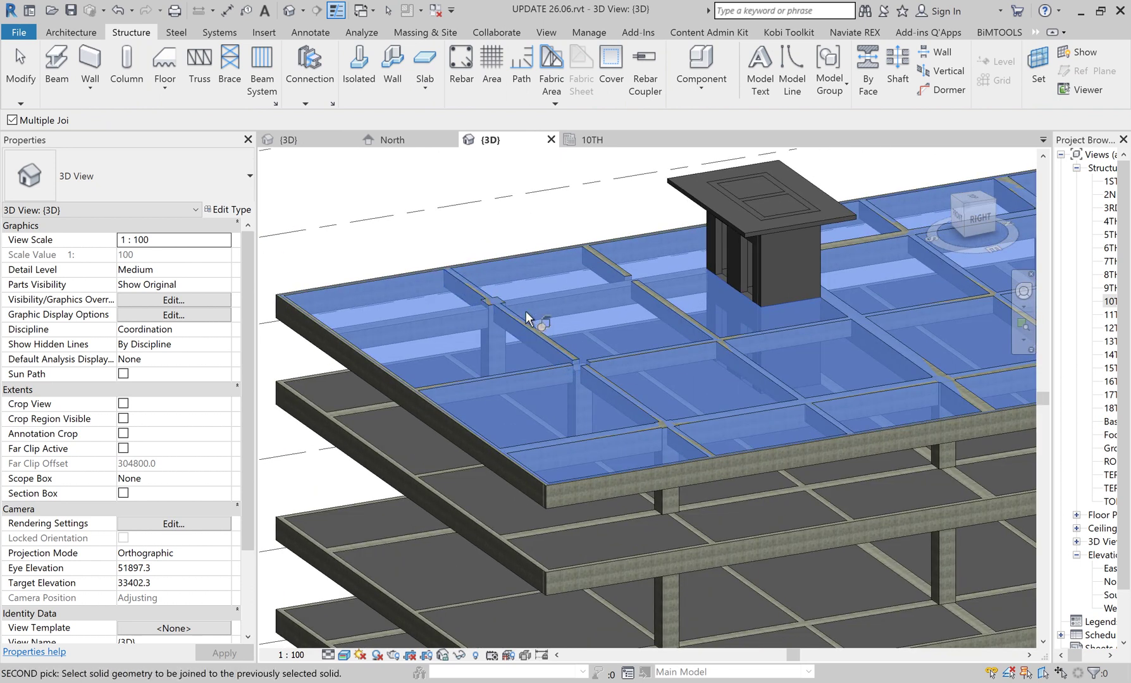
click(533, 312)
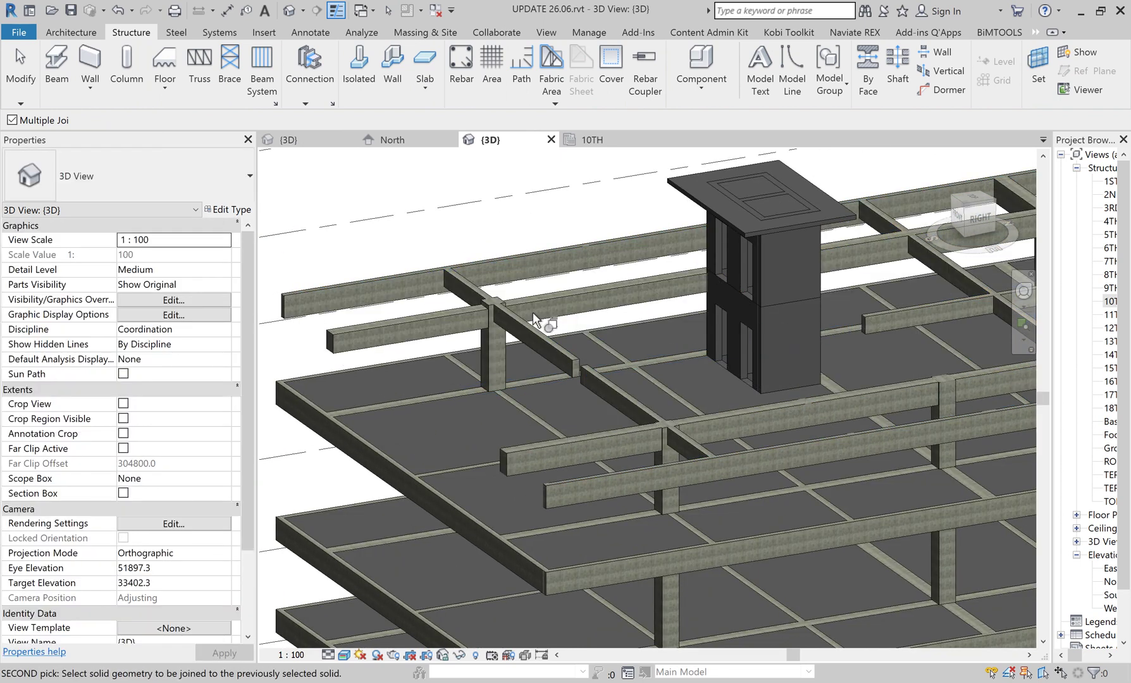
right_click(513, 173)
click(543, 184)
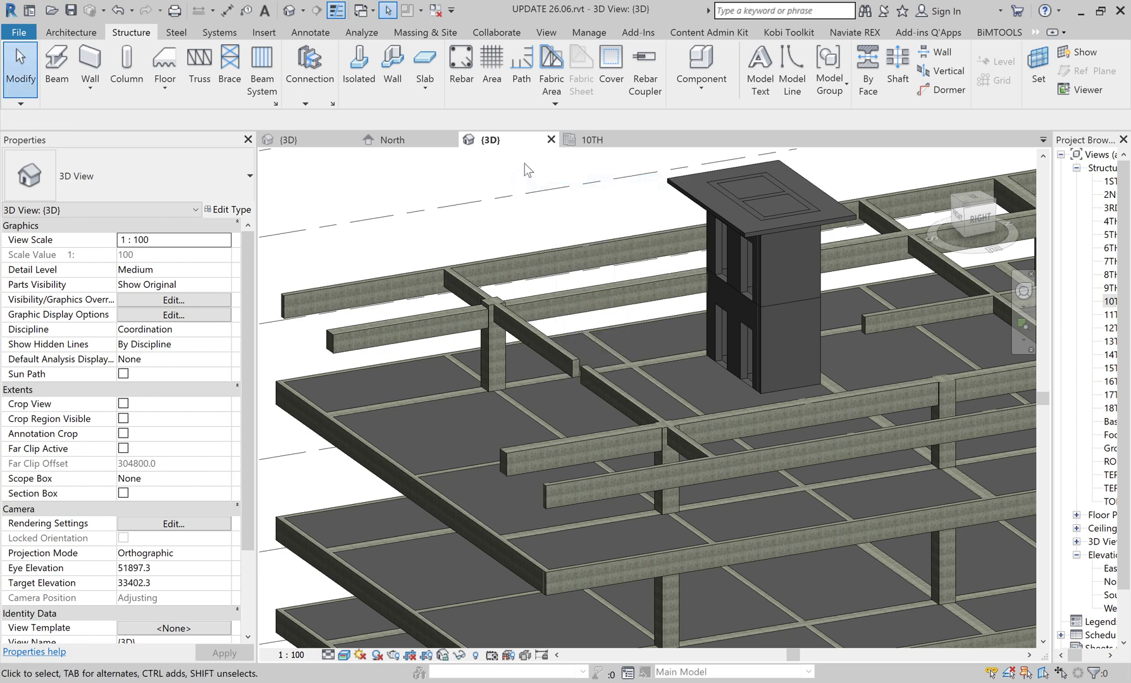
Return to the zoomed-out view, orbit to a frontal angle and select the roof slab.
click(117, 10)
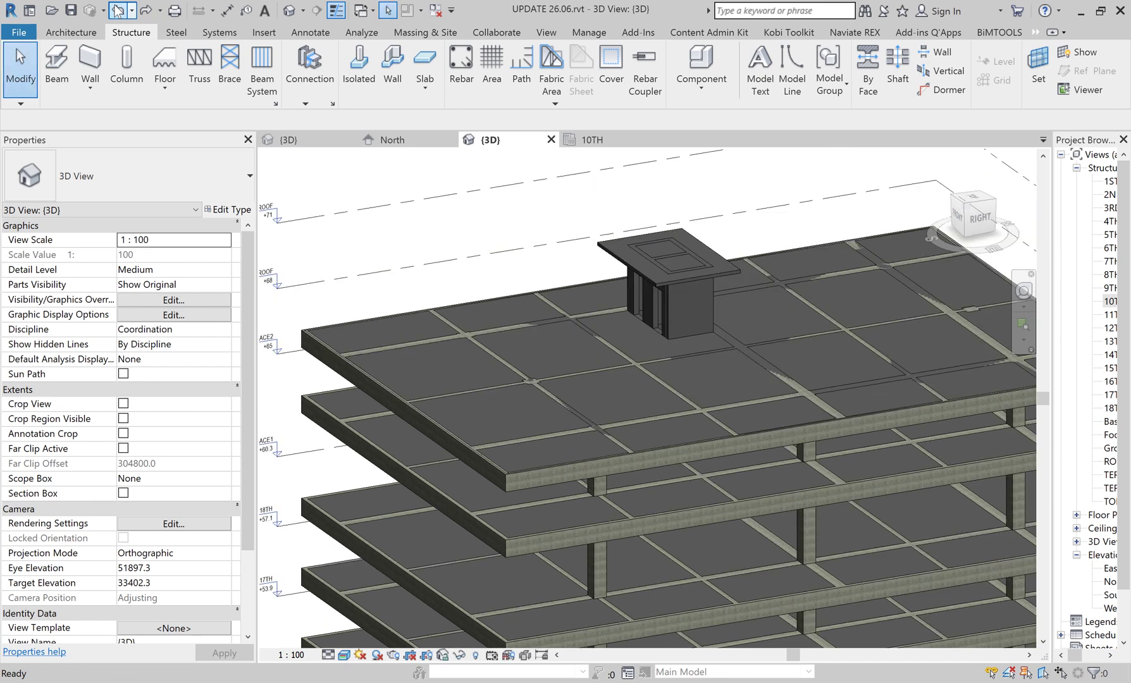
scroll(500, 284, down, 3)
mouse_move(493, 286)
shift+middle_down()
mouse_move(703, 292)
mouse_move(695, 286)
mouse_move(732, 313)
mouse_move(400, 138)
shift+middle_up()
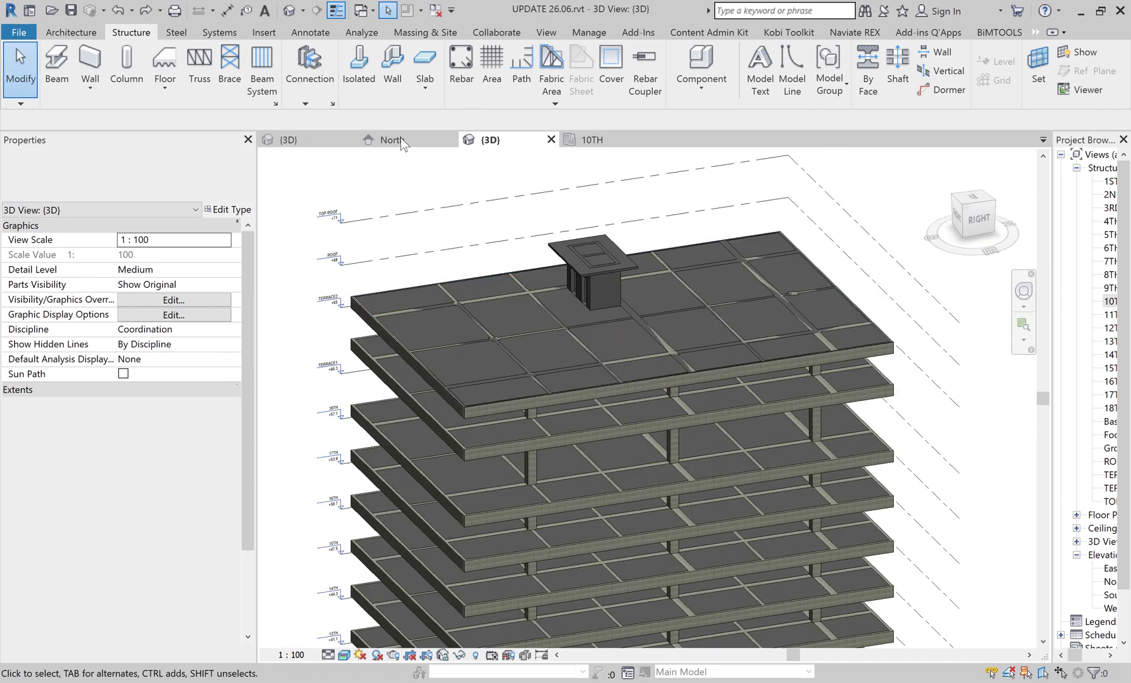
click(437, 330)
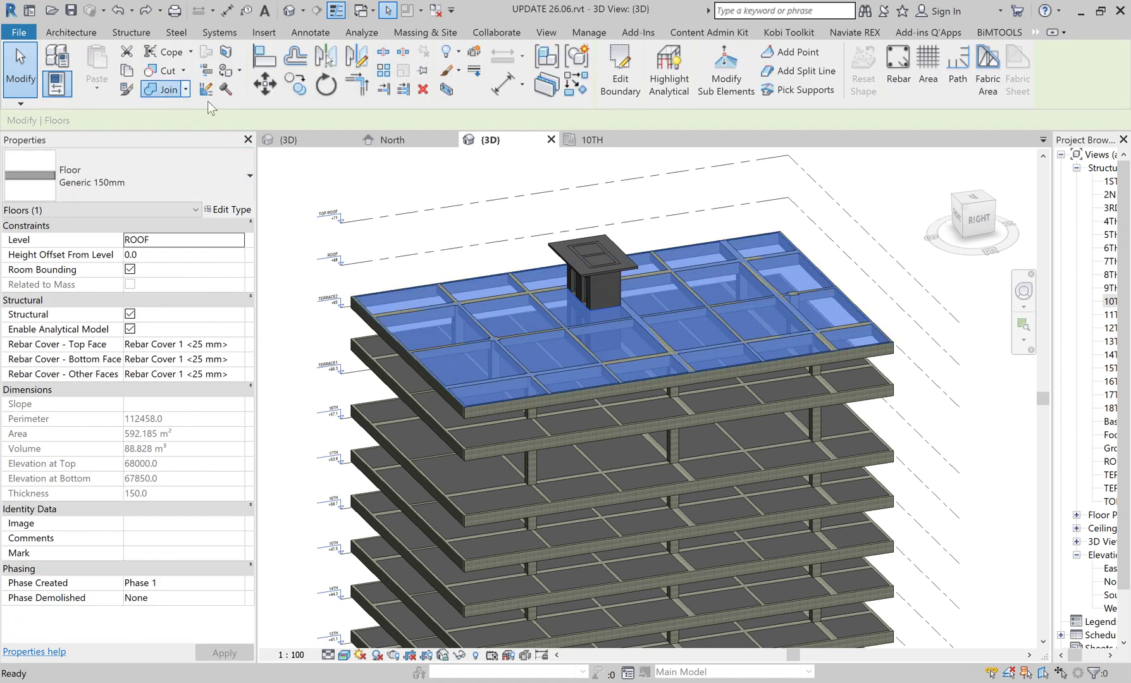
key(Escape)
From the right-side view, box-select the roof beams, columns and core for a multiple join.
click(981, 219)
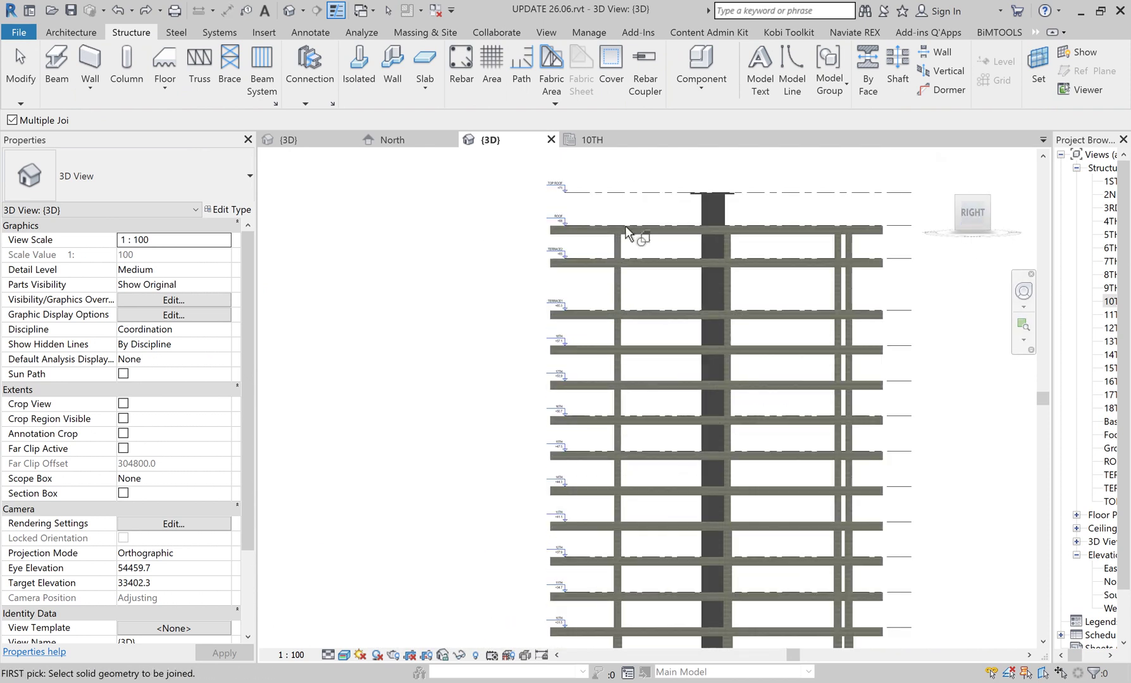
scroll(728, 276, up, 4)
middle_drag(815, 314, 726, 435)
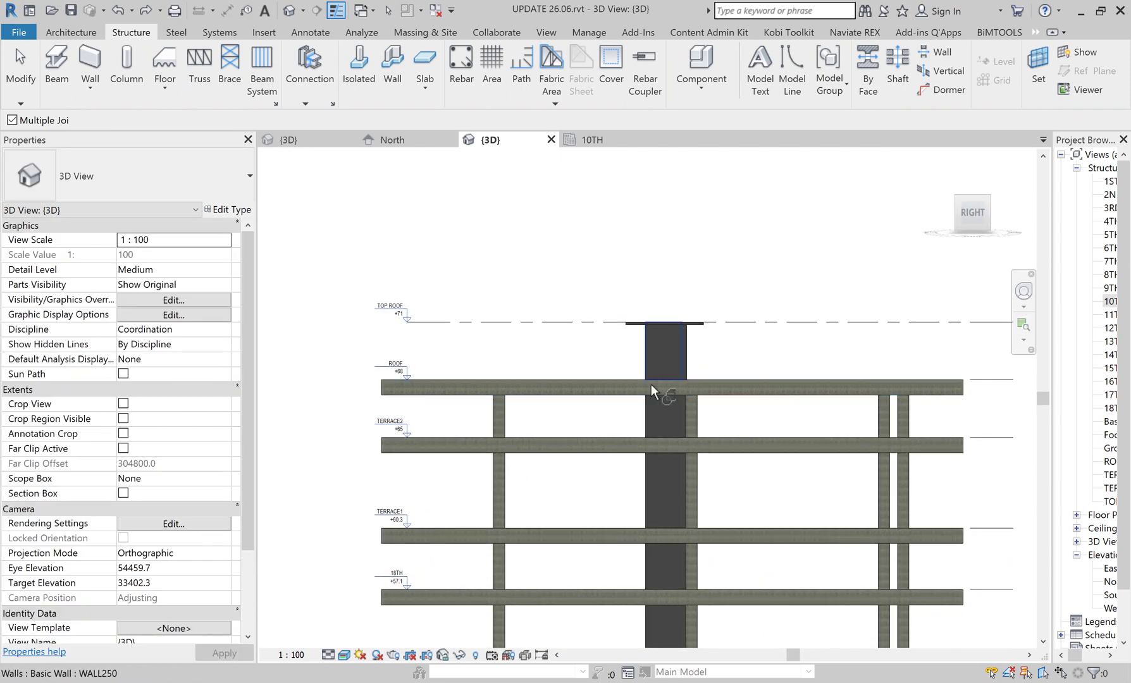
mouse_move(776, 367)
shift+middle_down()
mouse_move(836, 429)
mouse_move(927, 397)
shift+middle_up()
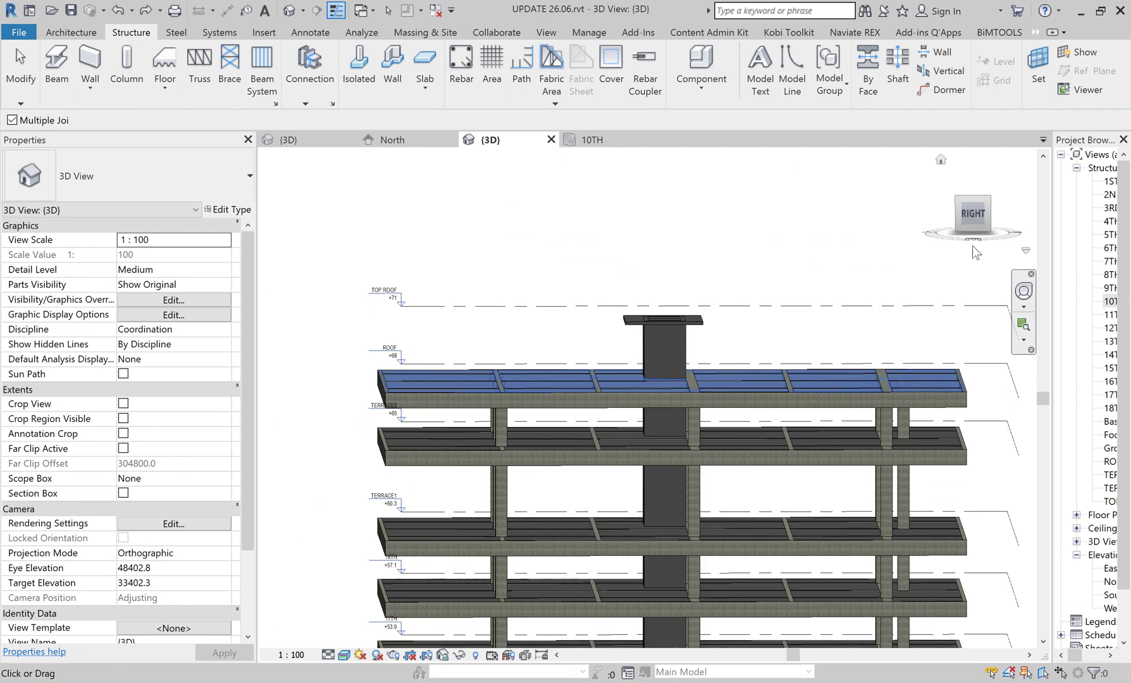
click(973, 214)
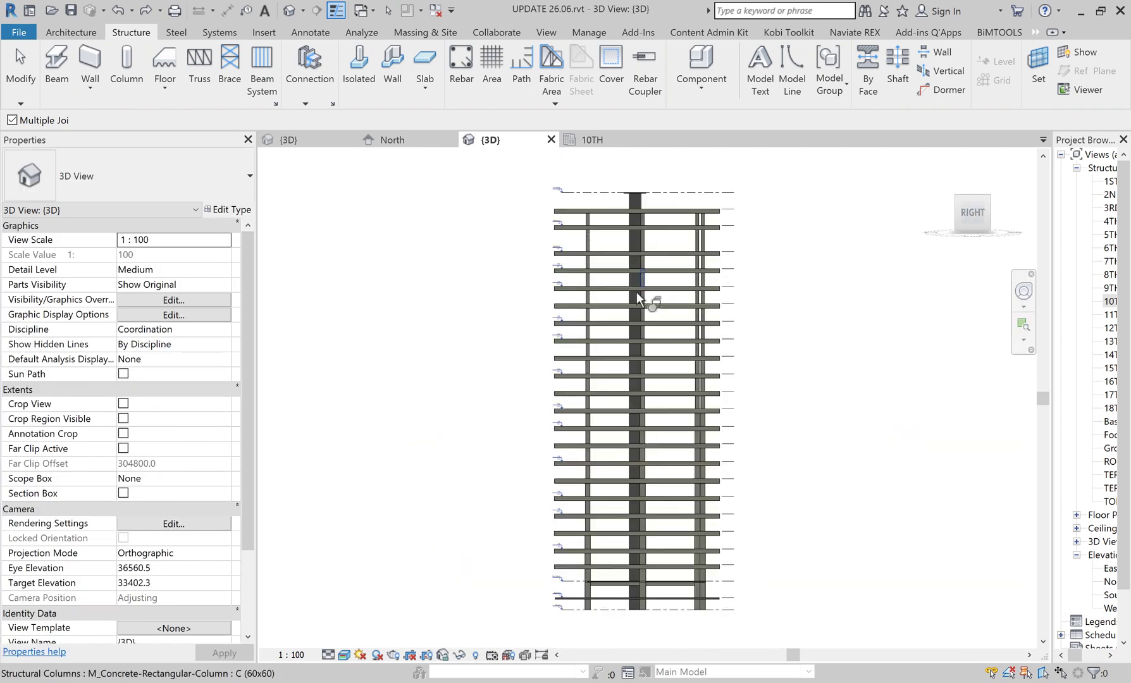
scroll(644, 196, up, 4)
scroll(788, 241, up, 1)
drag(661, 239, 324, 233)
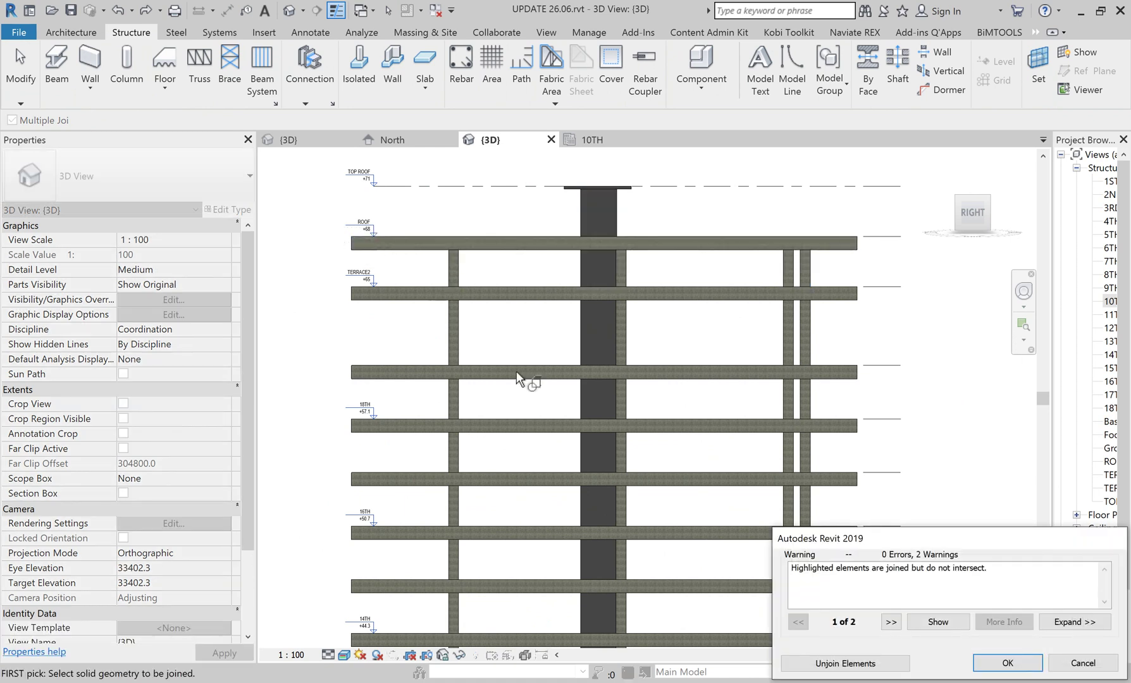
Dismiss the non-intersecting join warning and cancel the joining command twice.
key(Escape)
shift+middle_drag(889, 297, 929, 393)
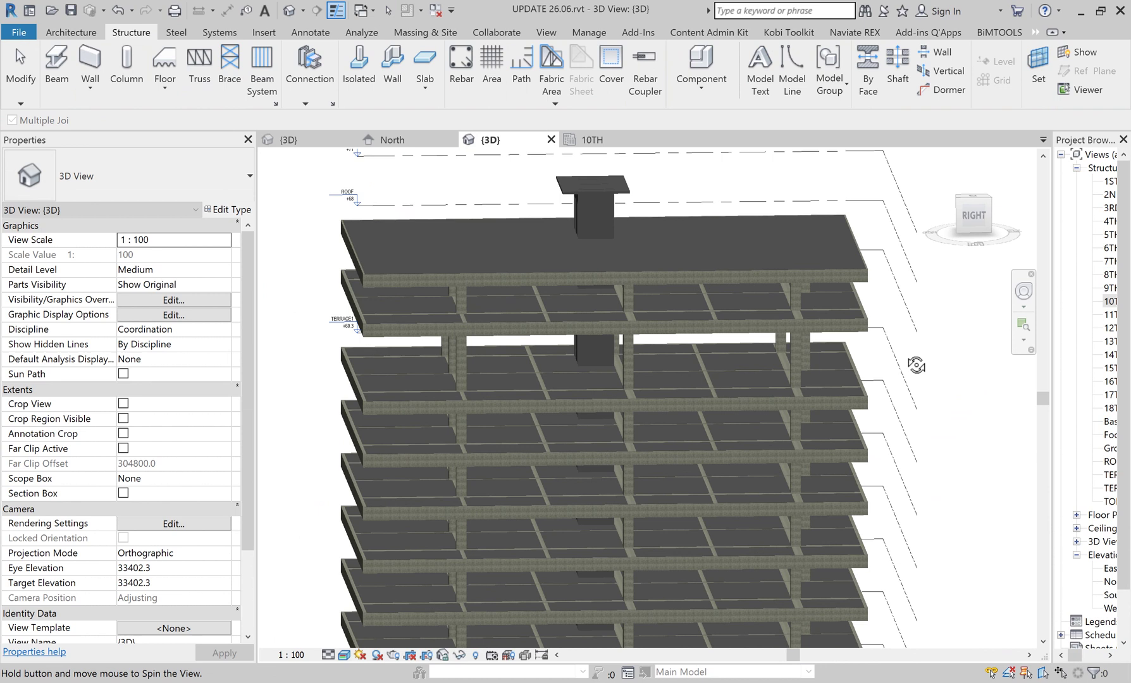
right_click(485, 211)
click(500, 210)
right_click(497, 202)
click(525, 209)
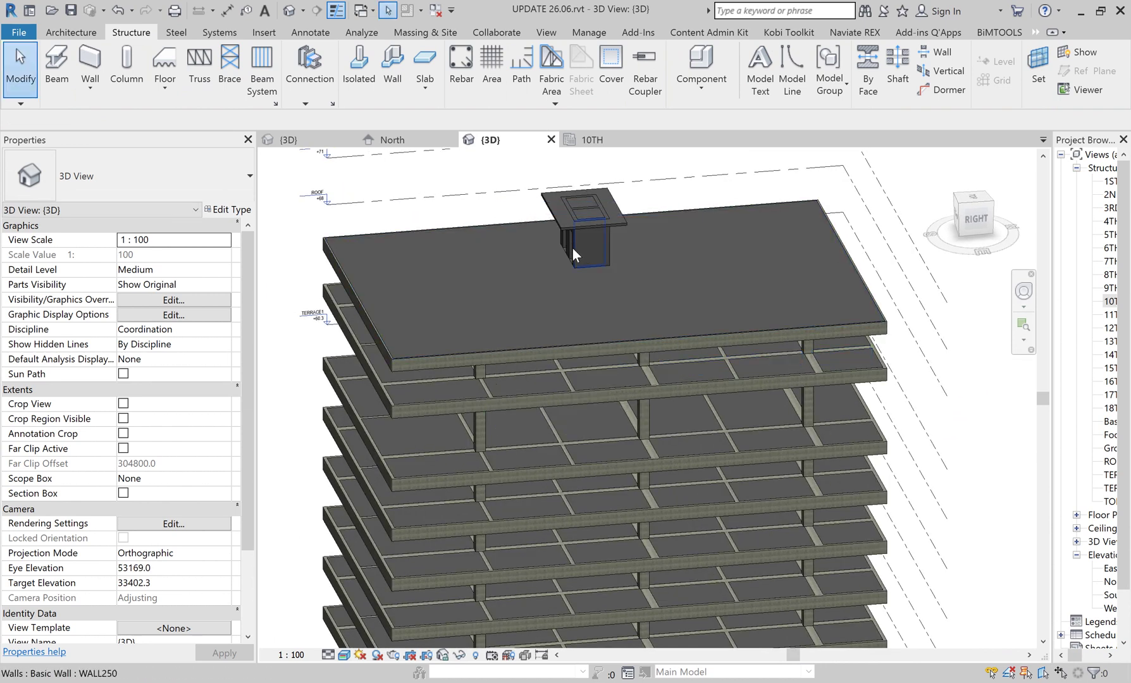
Zoom, pan and orbit to inspect the shaft walls under the rooftop slab.
scroll(639, 325, up, 5)
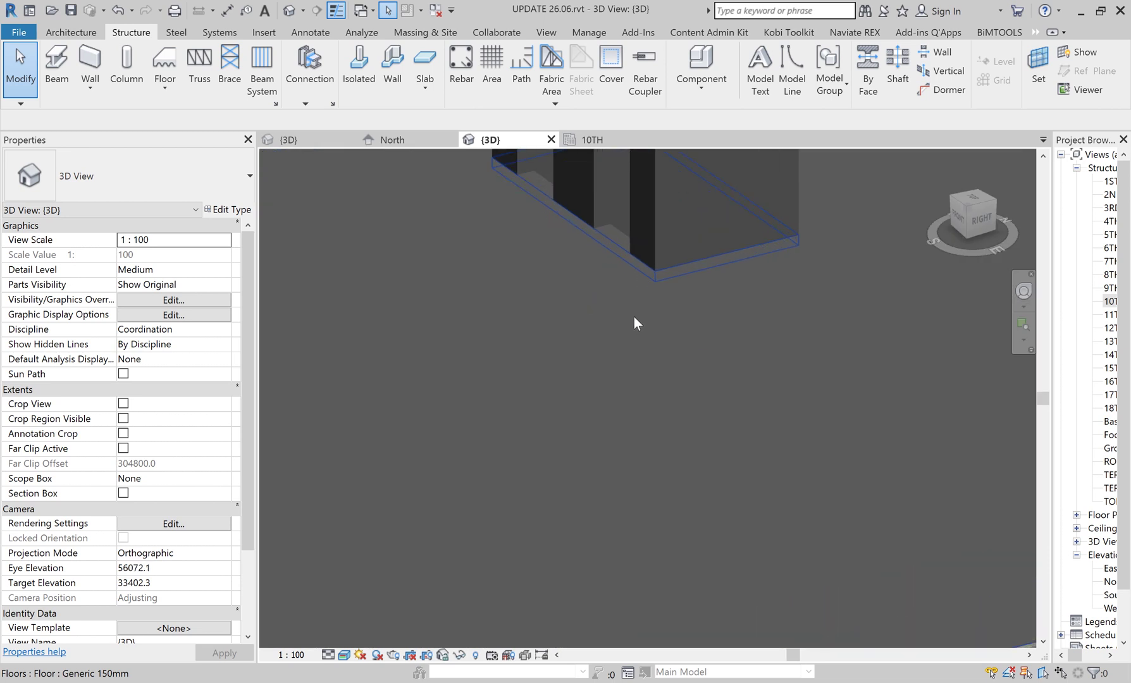
middle_drag(566, 234, 573, 296)
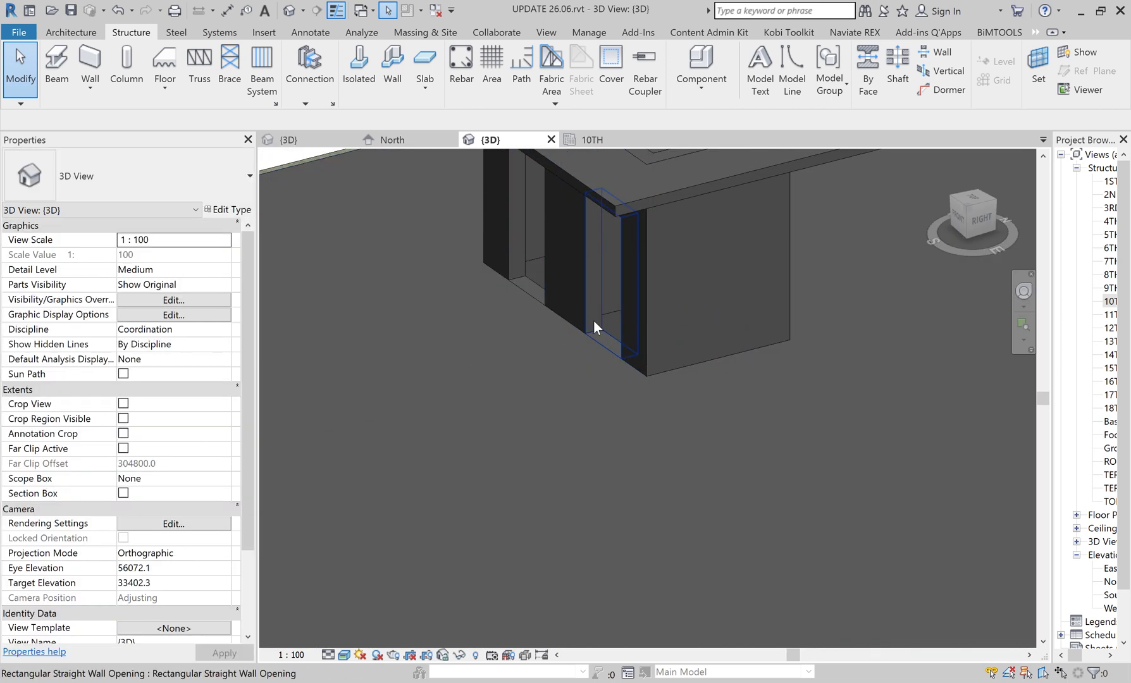
shift+middle_drag(590, 342, 519, 310)
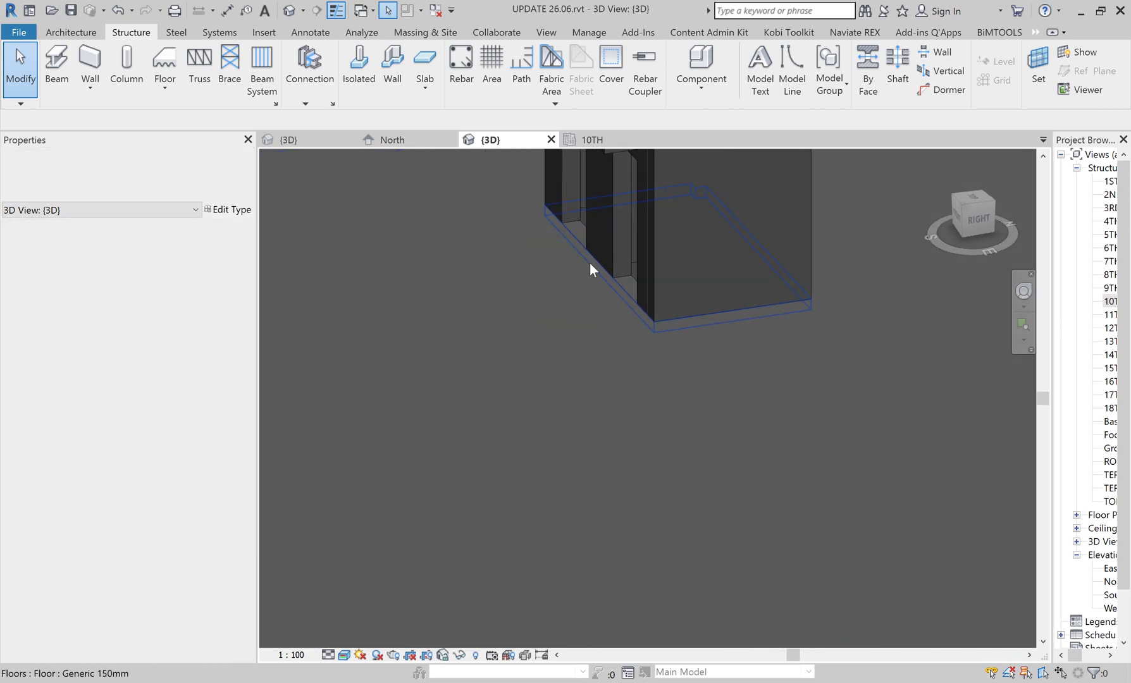
scroll(569, 274, down, 3)
scroll(563, 266, down, 3)
scroll(549, 248, down, 3)
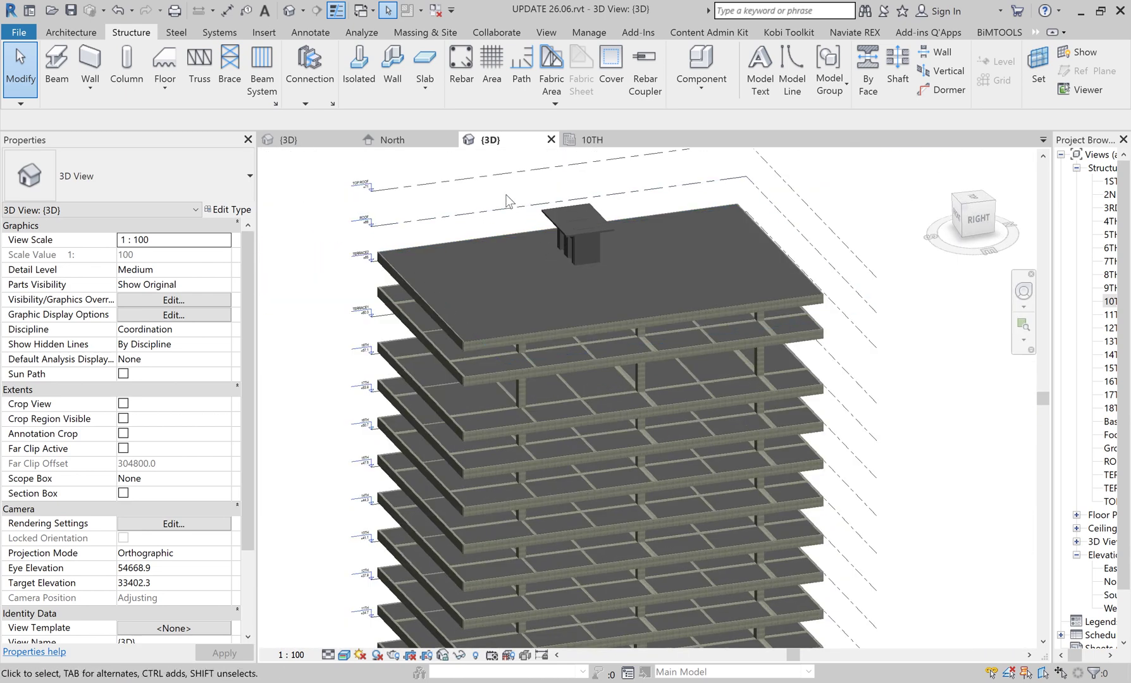
drag(474, 162, 656, 320)
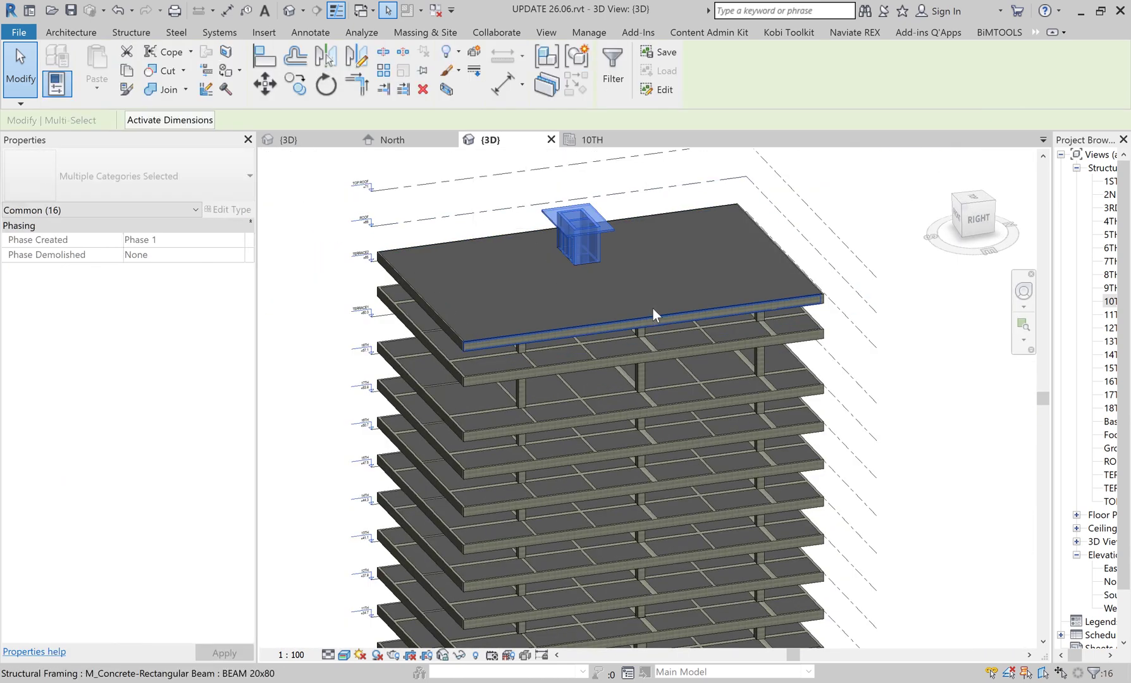
click(810, 209)
scroll(567, 218, up, 5)
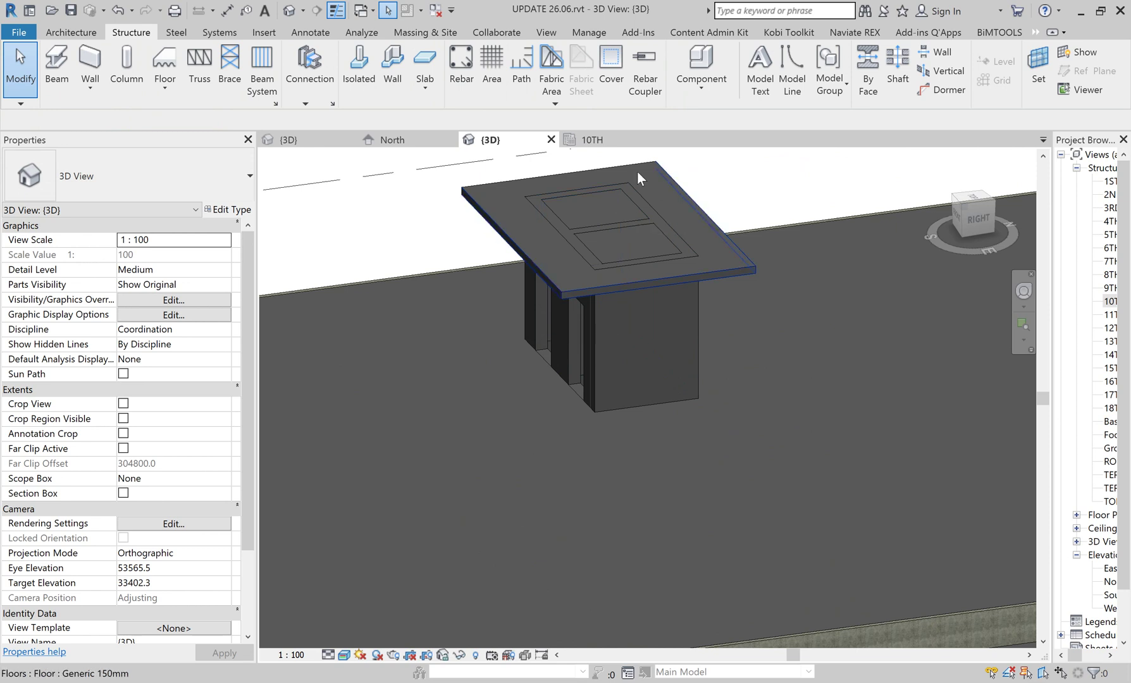
scroll(512, 232, up, 3)
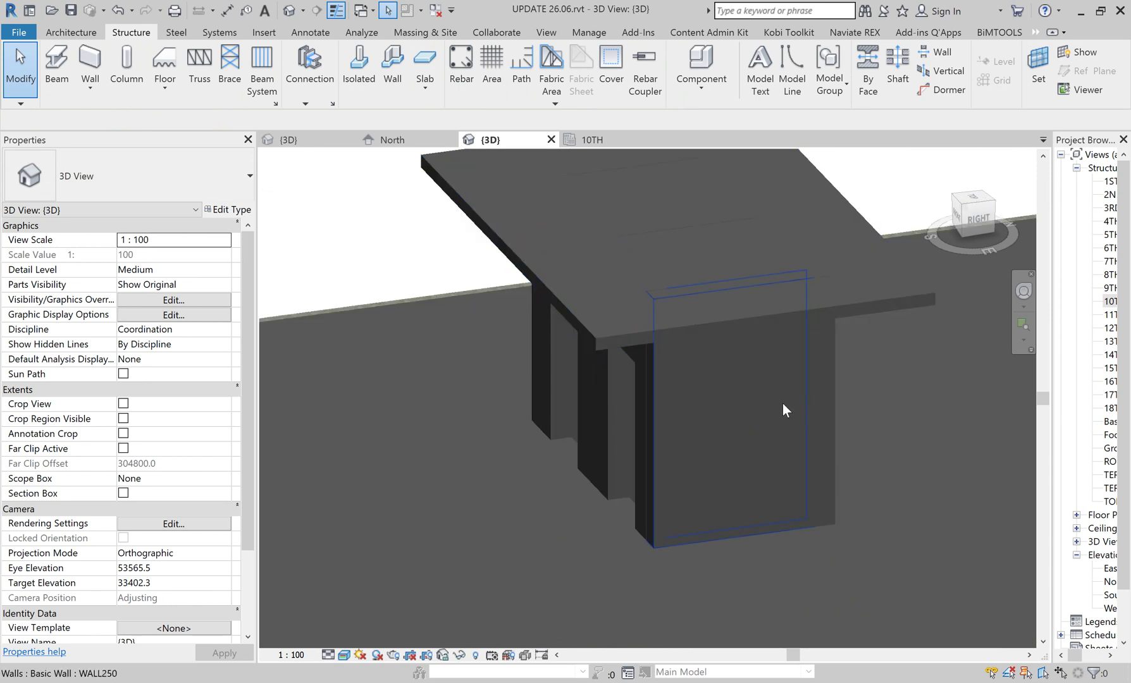
click(783, 410)
key(Escape)
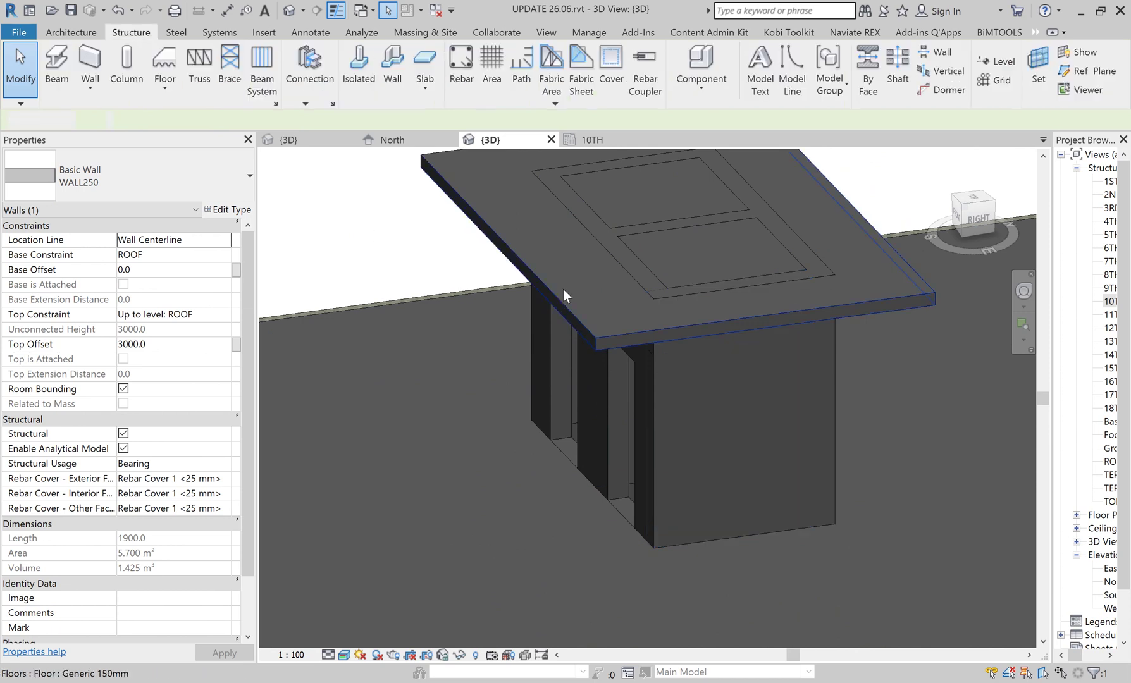
scroll(564, 290, down, 2)
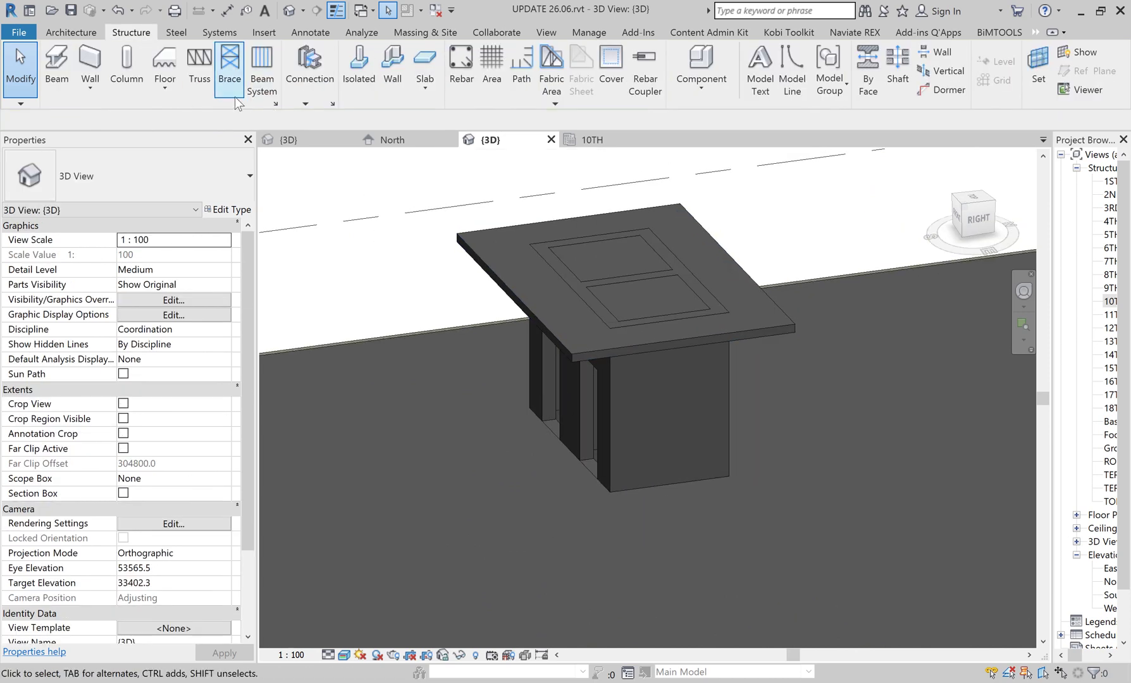
Join the TOP ROOF 150mm slab with the rooftop shaft walls using Join Geometry.
click(481, 240)
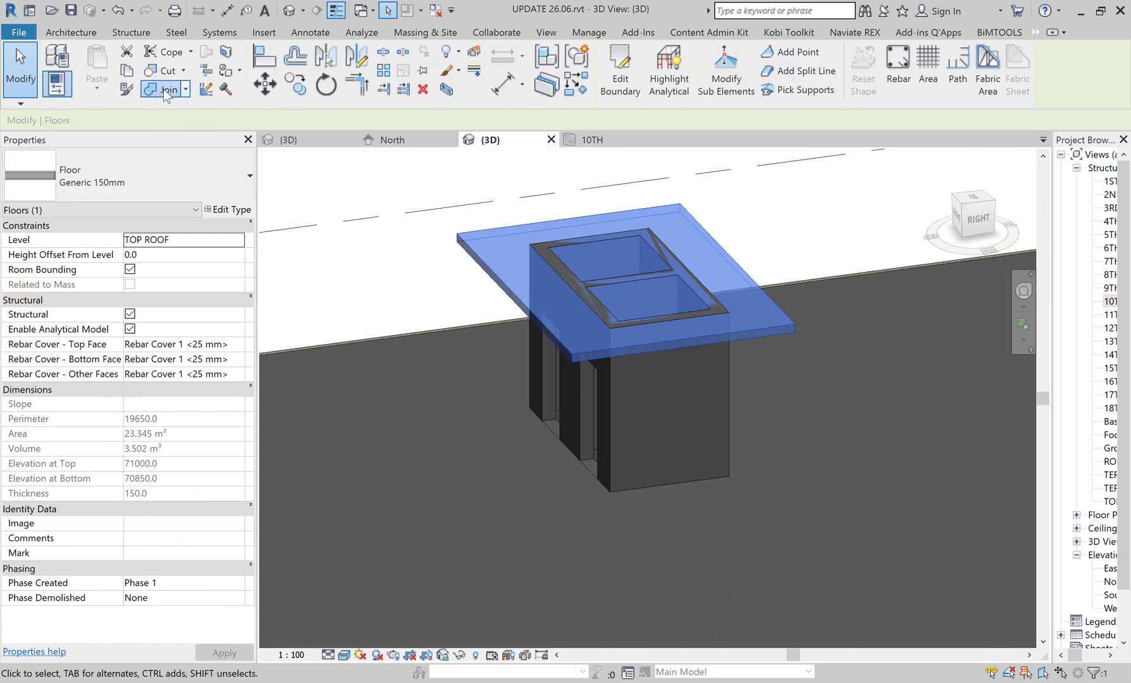
click(161, 87)
scroll(689, 202, down, 2)
scroll(690, 202, down, 1)
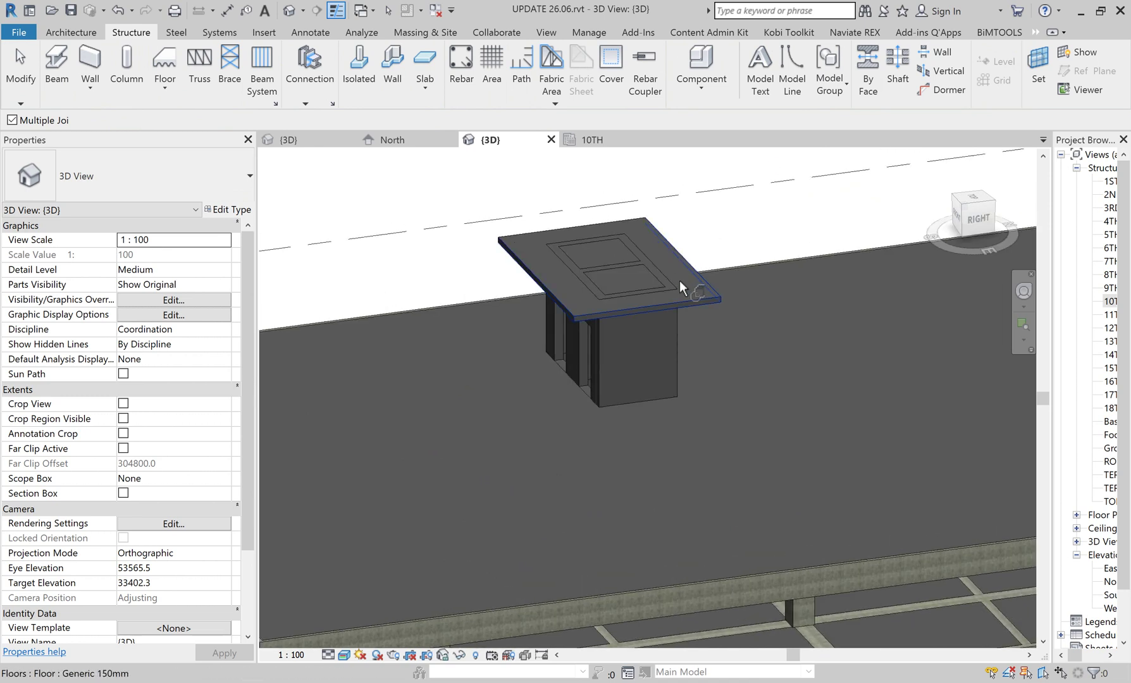
click(684, 285)
scroll(712, 204, down, 1)
shift+middle_drag(714, 204, 773, 219)
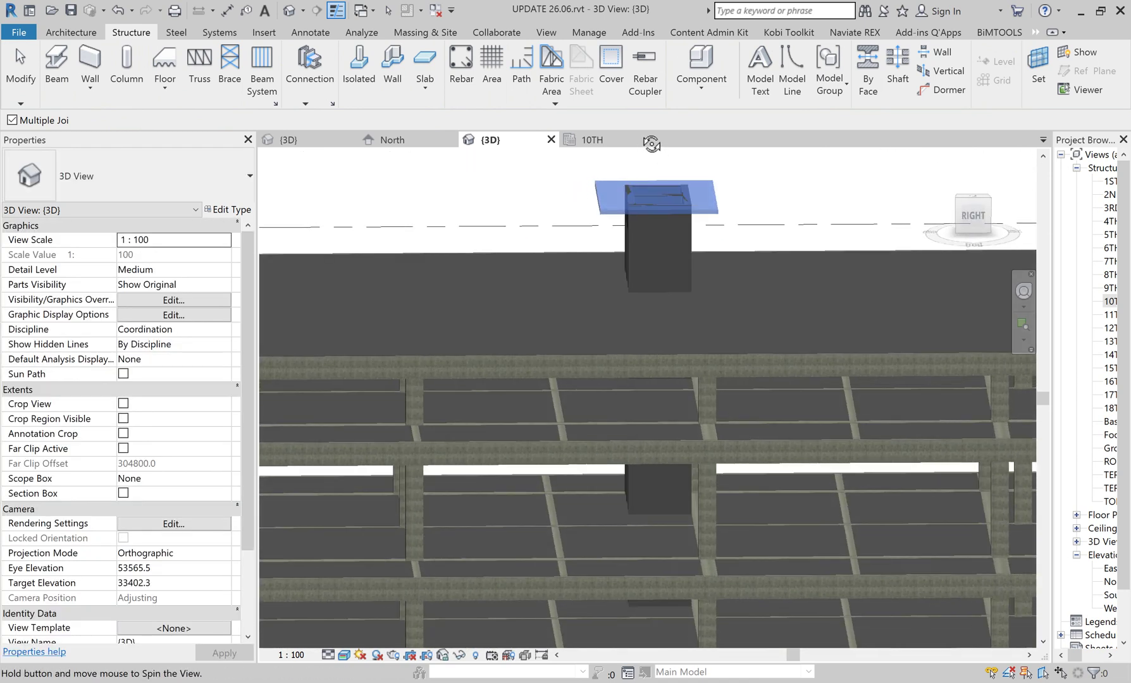
click(671, 212)
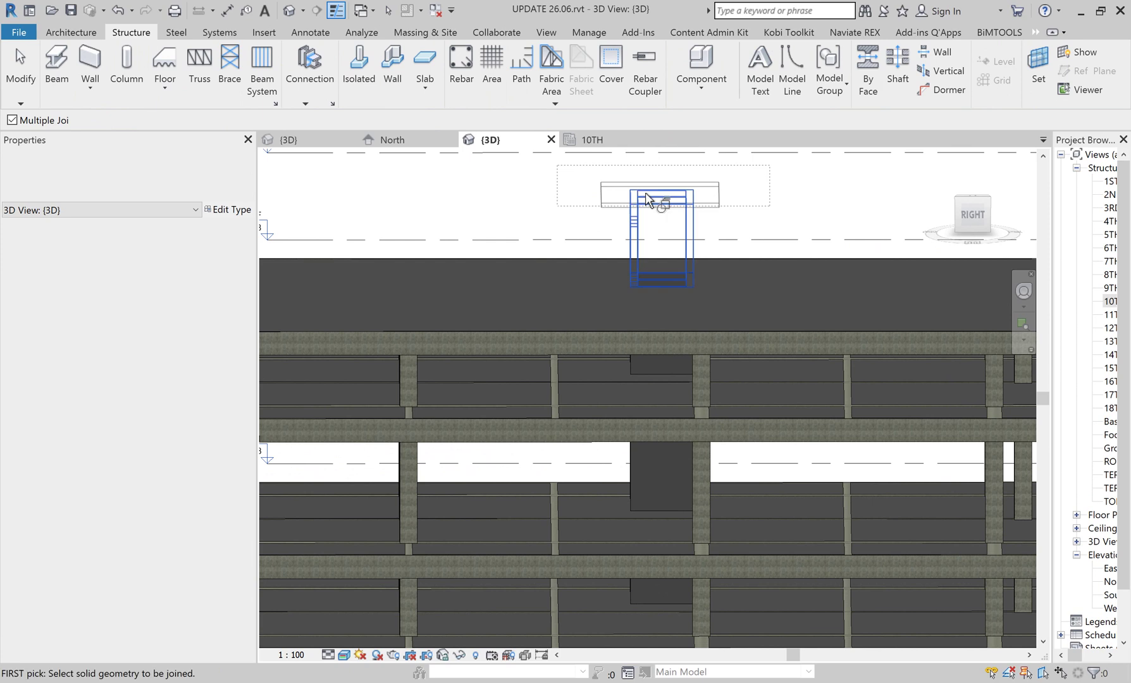
Cancel the join command and orbit back to an isometric view of the building.
right_click(435, 186)
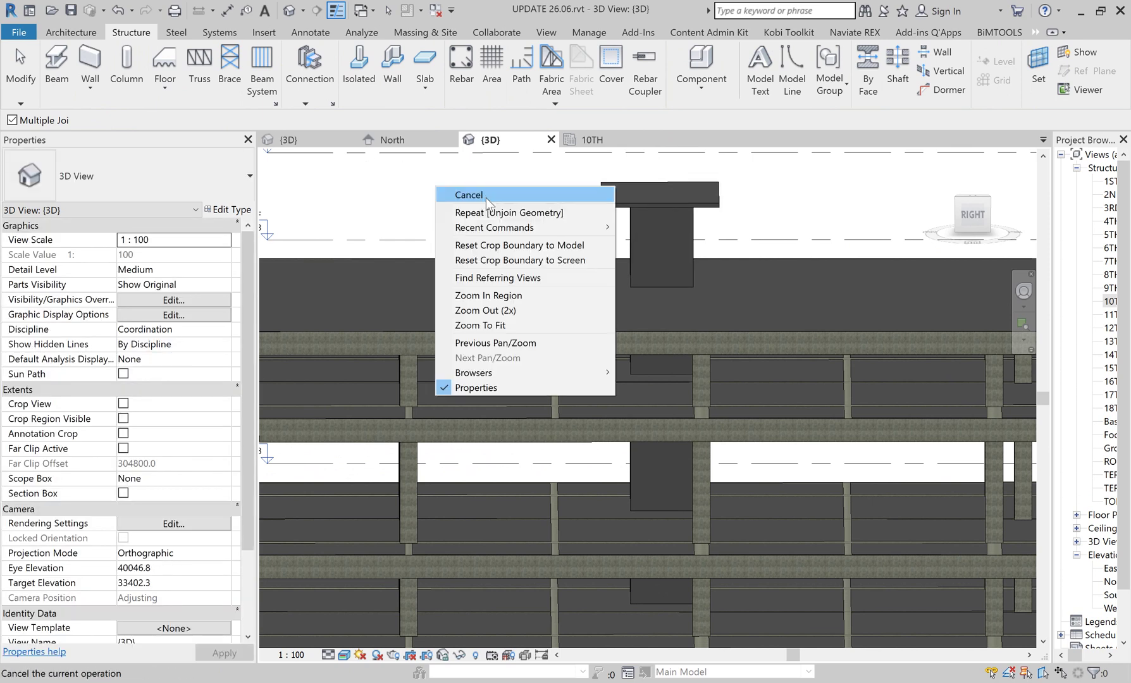
click(468, 191)
right_click(451, 185)
click(487, 195)
mouse_move(486, 195)
shift+middle_down()
mouse_move(551, 306)
mouse_move(735, 420)
mouse_move(719, 297)
shift+middle_up()
scroll(612, 299, up, 3)
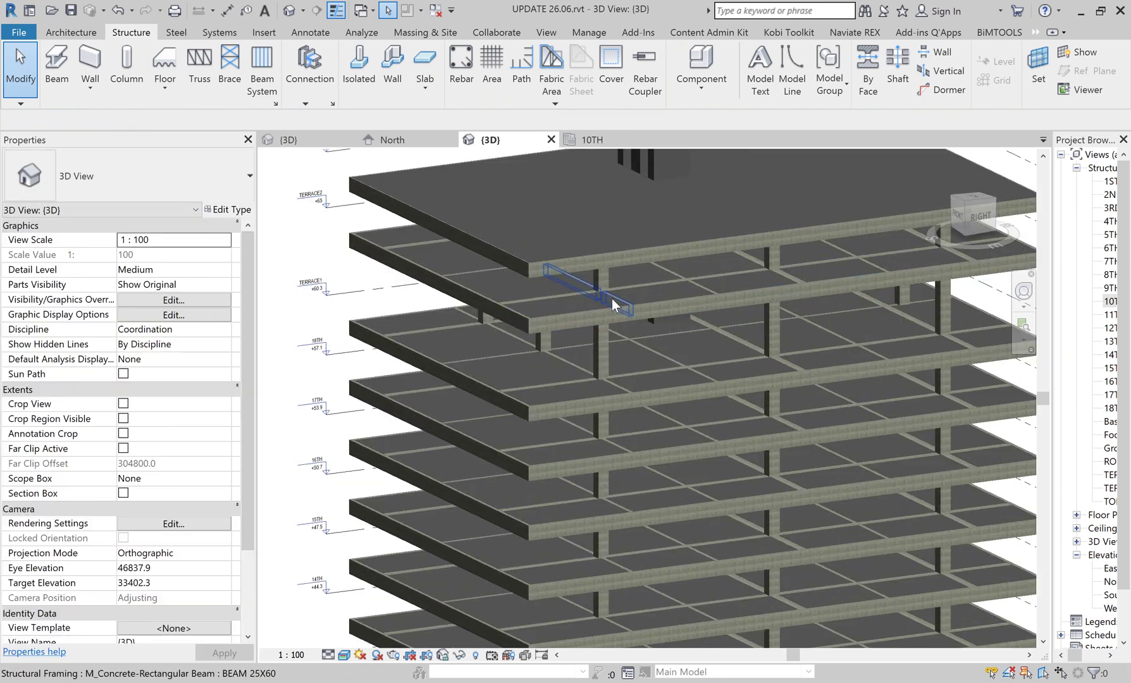
scroll(682, 287, up, 3)
scroll(681, 286, up, 2)
click(651, 295)
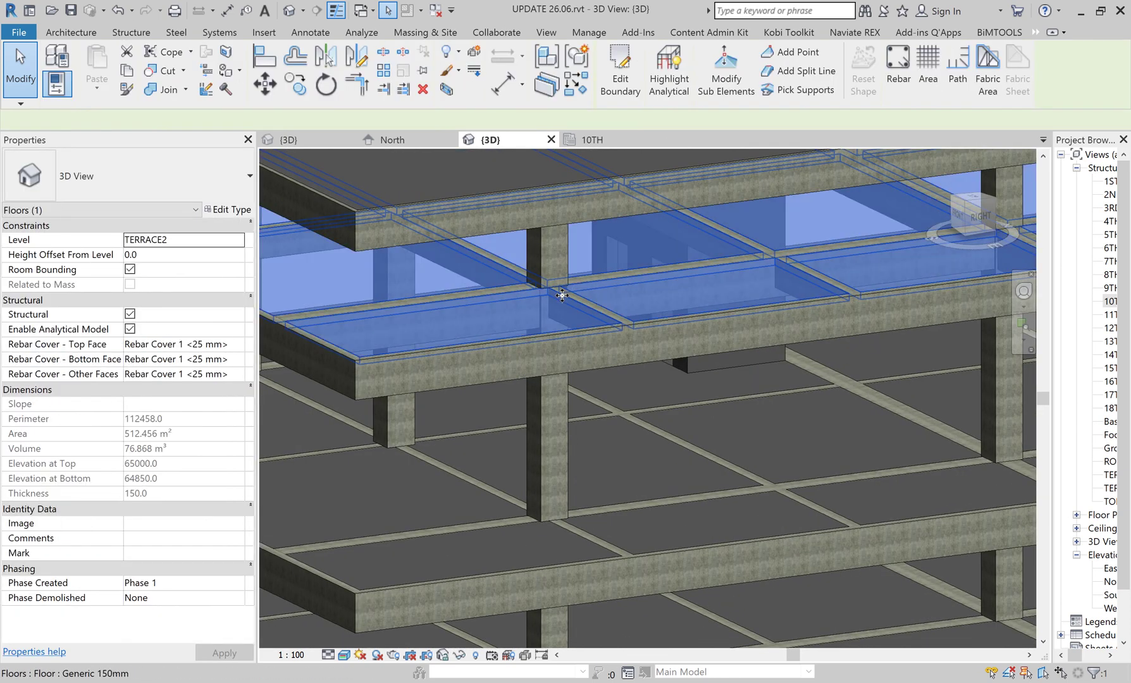
scroll(651, 295, up, 3)
scroll(651, 295, up, 2)
mouse_move(650, 295)
shift+middle_down()
mouse_move(568, 315)
mouse_move(439, 381)
mouse_move(826, 380)
shift+middle_up()
mouse_move(614, 353)
shift+middle_down()
mouse_move(598, 371)
mouse_move(519, 339)
shift+middle_up()
mouse_move(487, 347)
shift+middle_down()
mouse_move(589, 328)
mouse_move(619, 347)
mouse_move(593, 369)
shift+middle_up()
scroll(594, 369, down, 1)
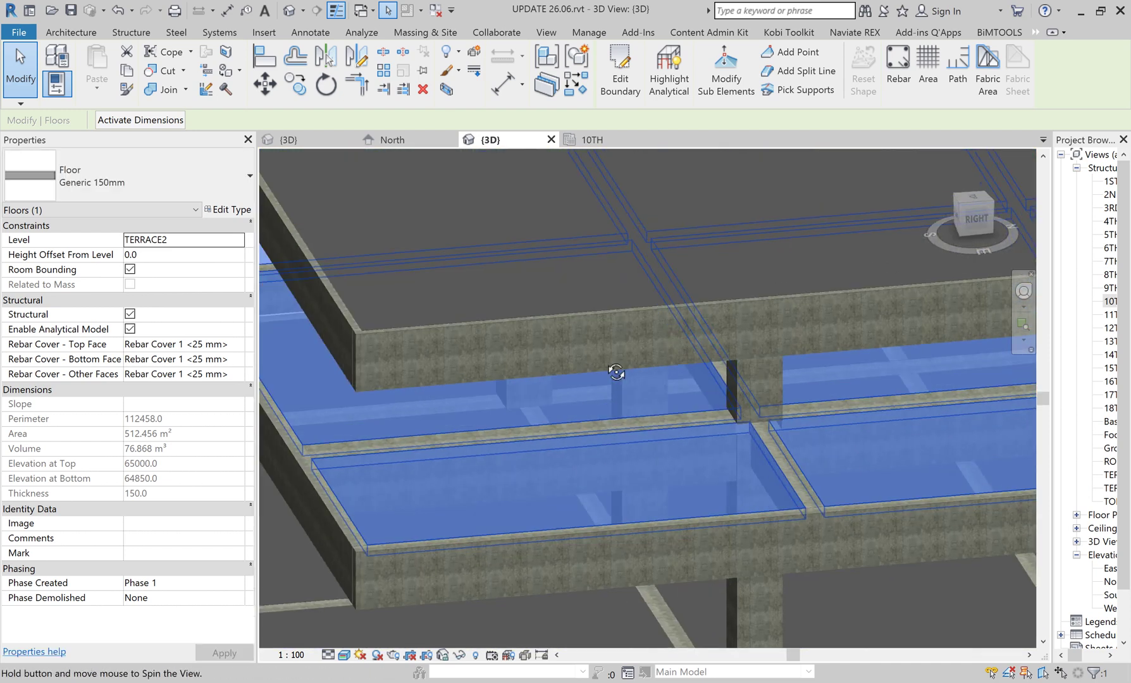
scroll(606, 359, down, 3)
scroll(549, 393, down, 2)
scroll(427, 361, down, 2)
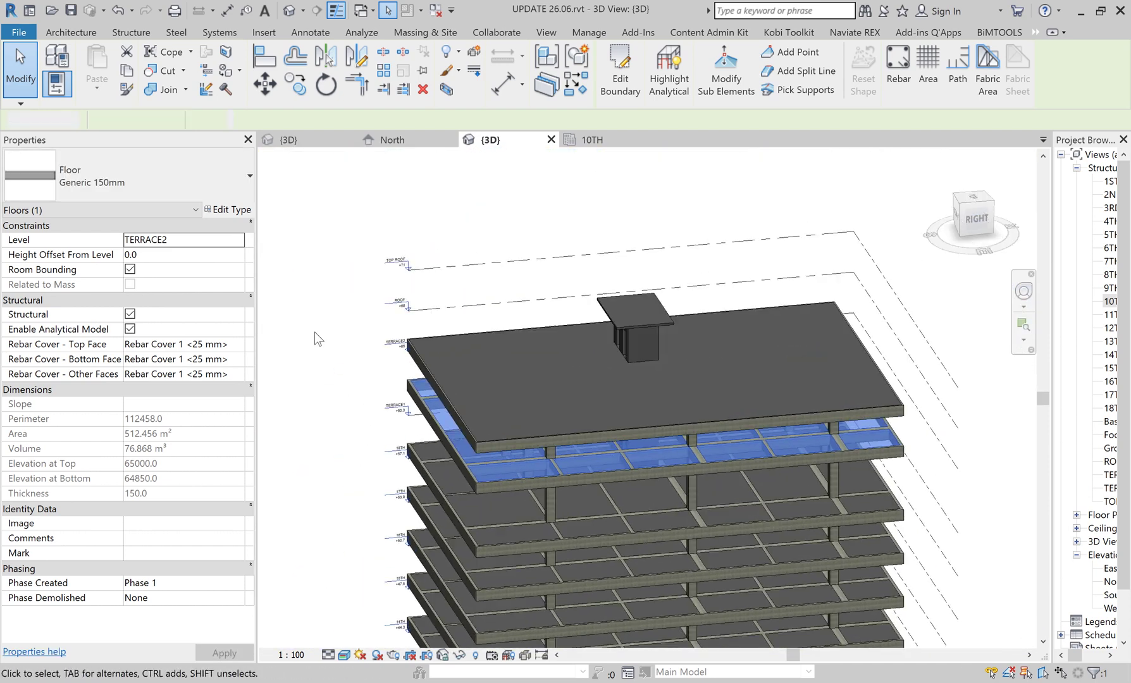
click(315, 333)
scroll(551, 383, up, 4)
shift+middle_drag(524, 330, 579, 336)
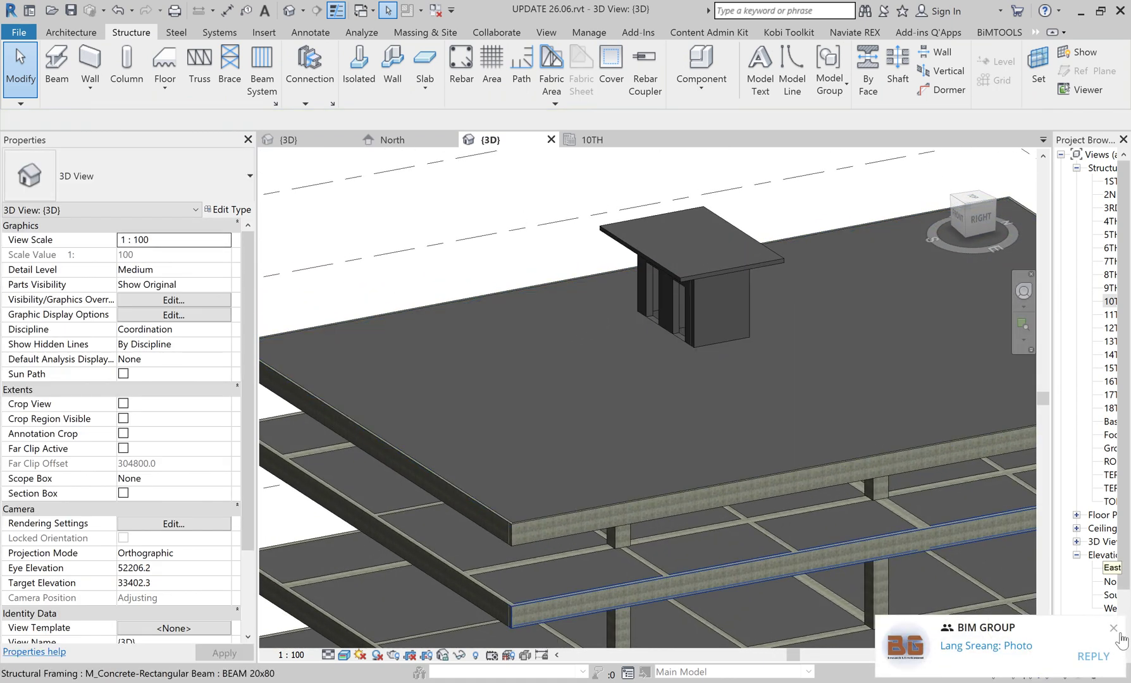